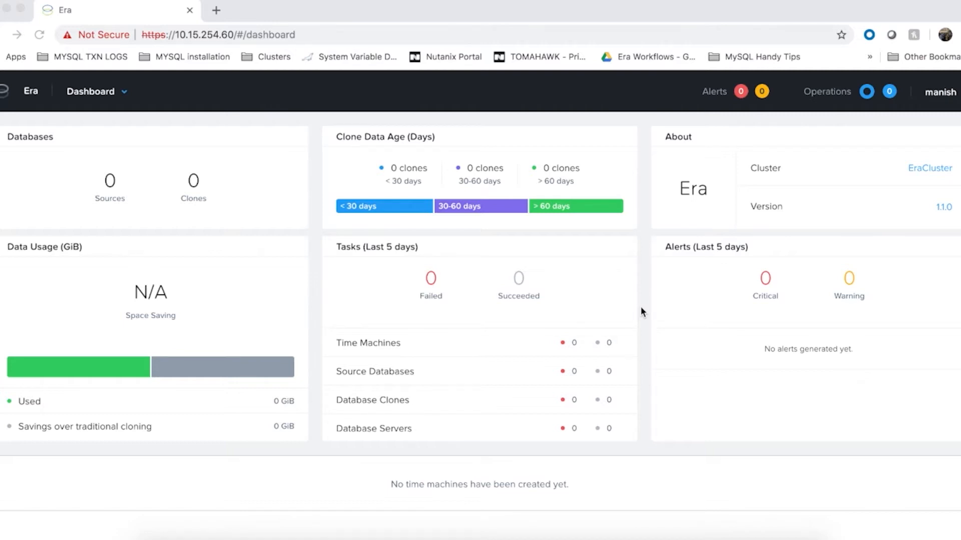
Step: Open the Profiles page to review the available software profiles
{"action": "left_click", "coordinate": [108, 98]}
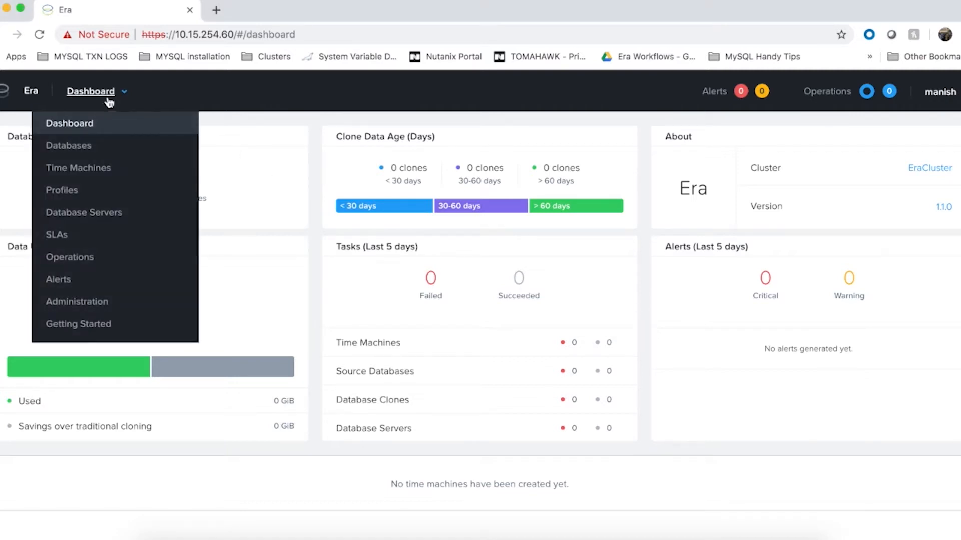
{"action": "left_click", "coordinate": [73, 192]}
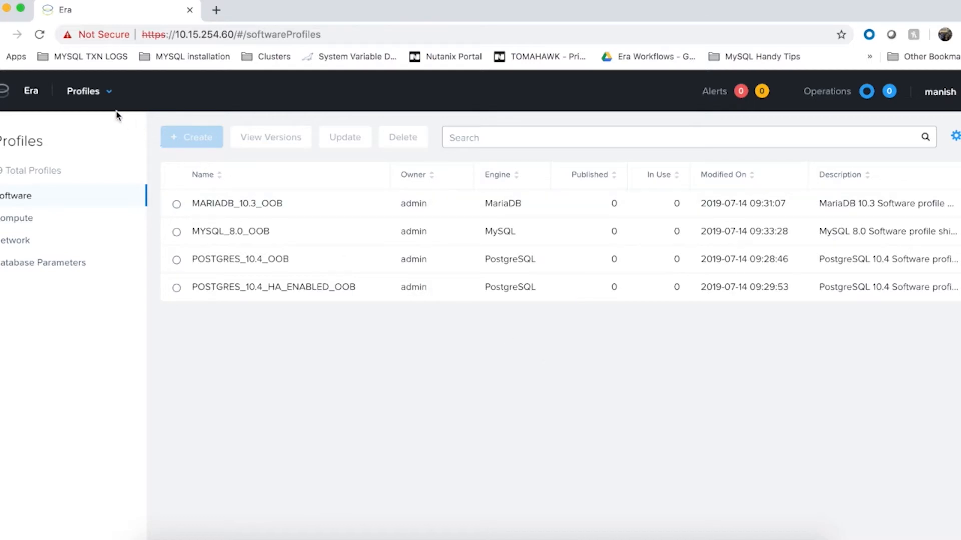
Step: Open the source databases list and start provisioning a cluster database
{"action": "left_click", "coordinate": [93, 95]}
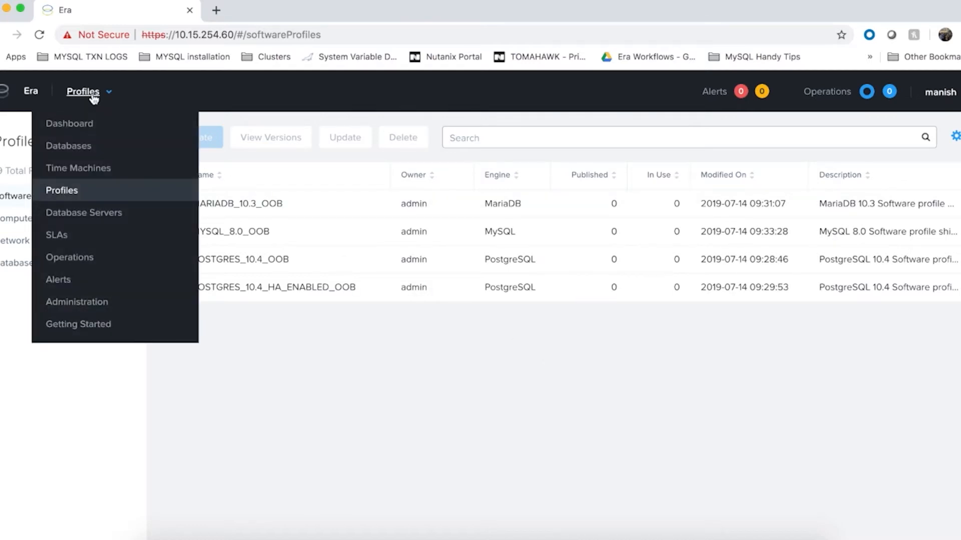
{"action": "left_click", "coordinate": [68, 148]}
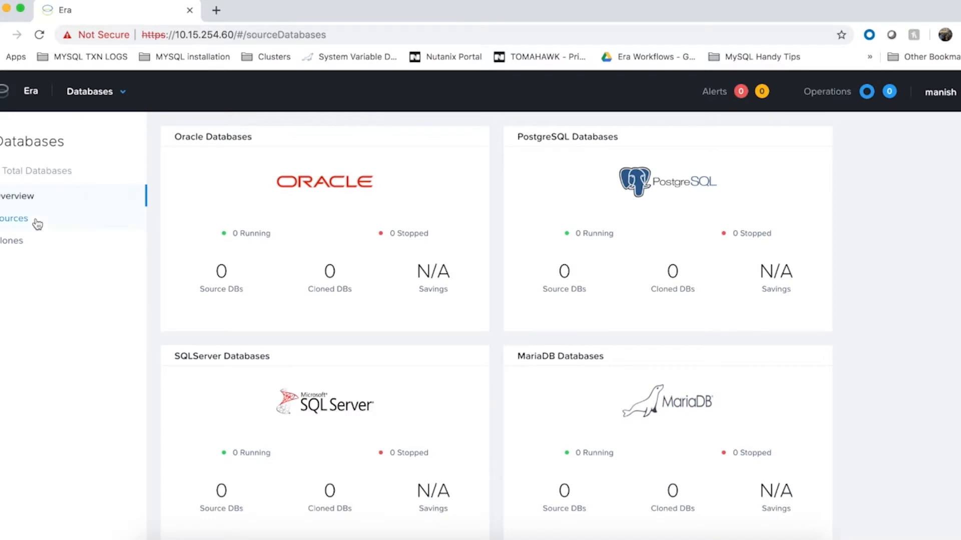
{"action": "left_click", "coordinate": [35, 221]}
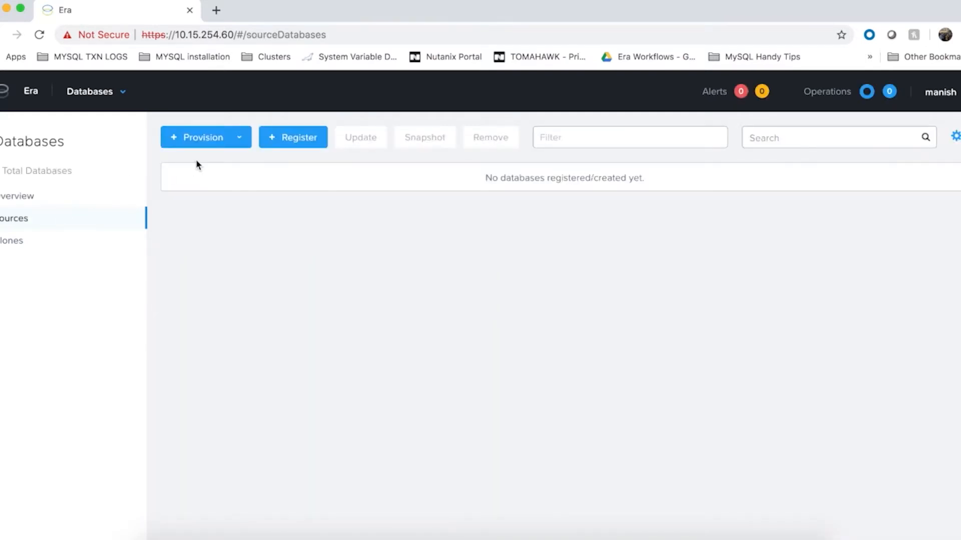
{"action": "left_click", "coordinate": [240, 141]}
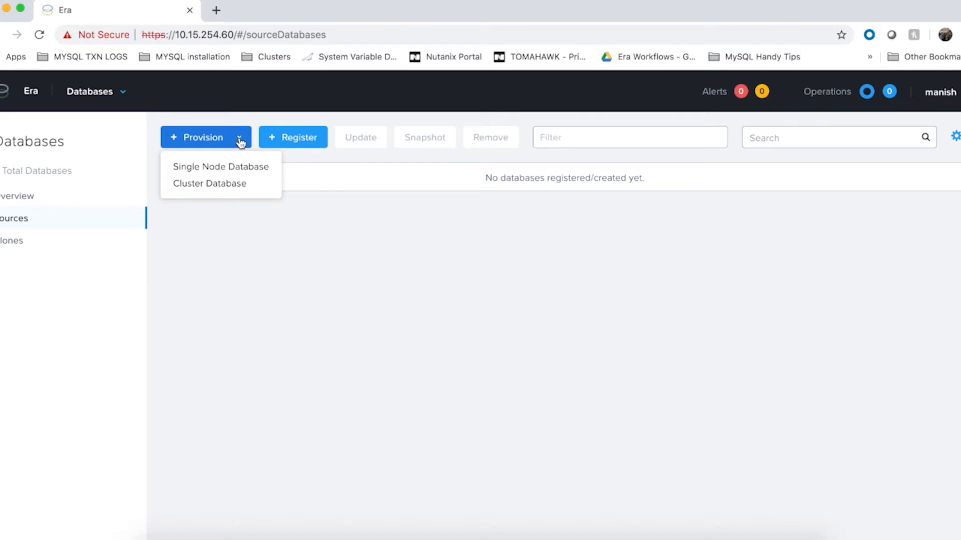
{"action": "left_click", "coordinate": [224, 184]}
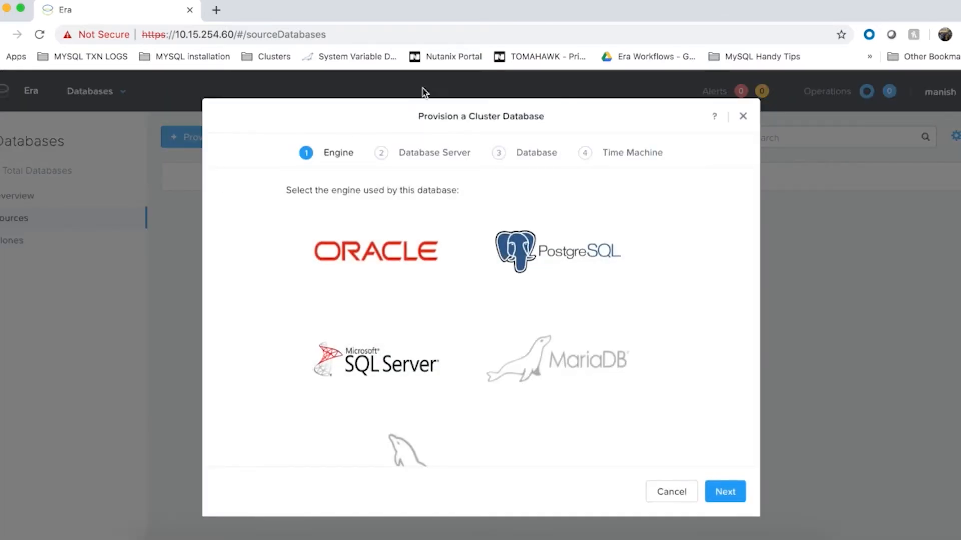
Step: Choose PostgreSQL as the database engine and proceed to the database server settings
{"action": "scroll", "coordinate": [724, 301], "scroll_direction": "down", "scroll_amount": 2}
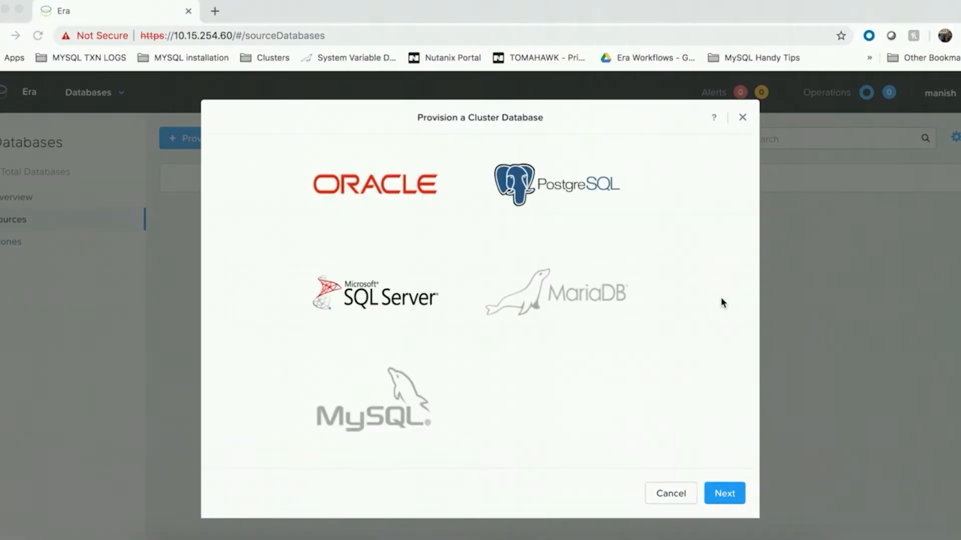
{"action": "left_click", "coordinate": [593, 186]}
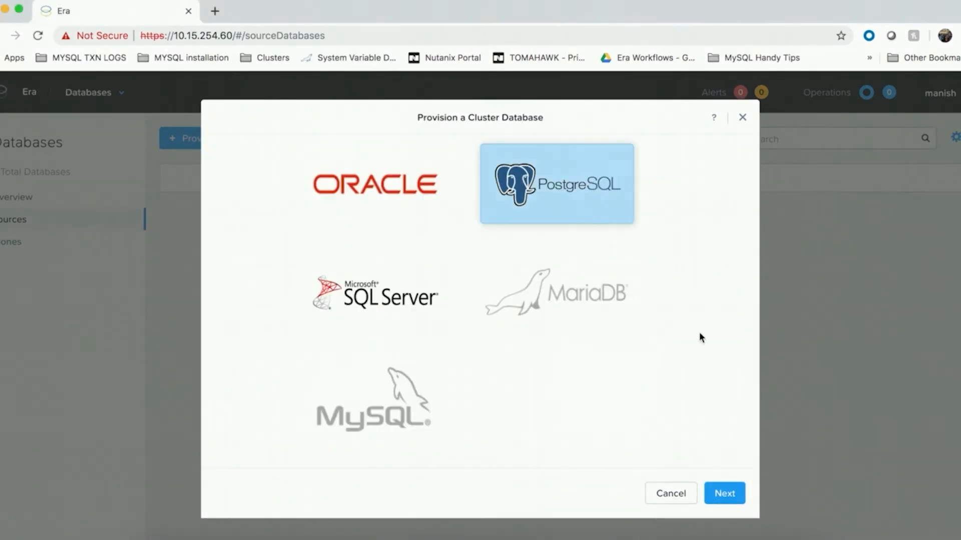
{"action": "scroll", "coordinate": [699, 337], "scroll_direction": "down", "scroll_amount": 2}
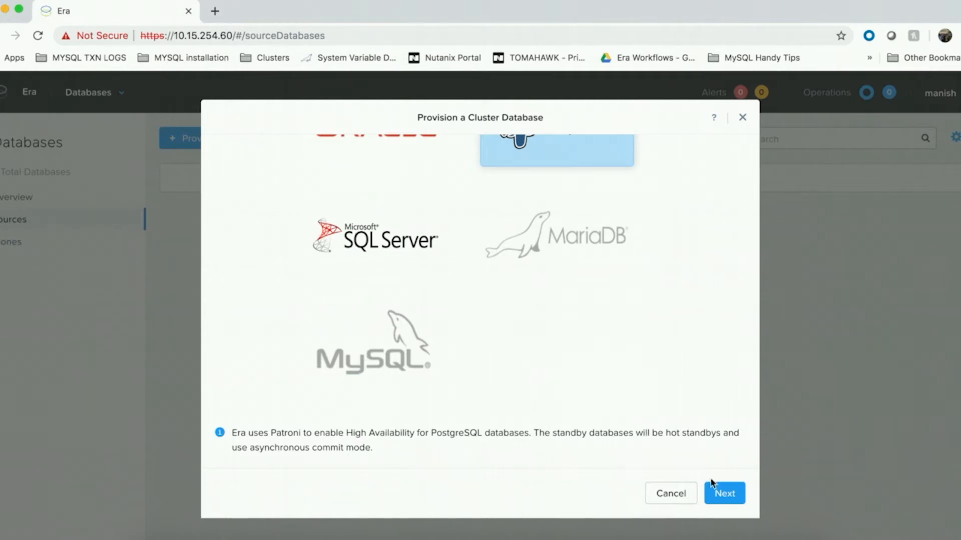
{"action": "left_click", "coordinate": [722, 495]}
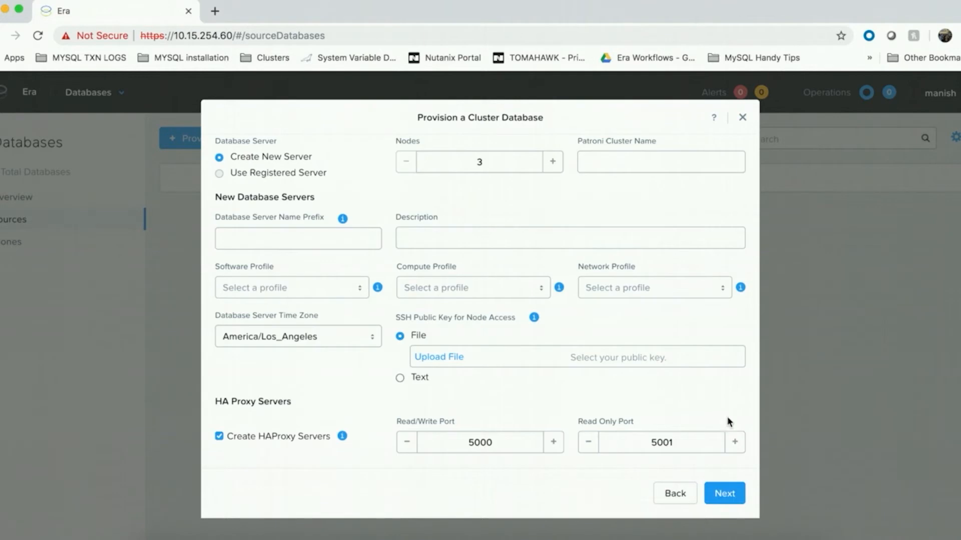
Step: Try a higher node count for the new database servers and return it to 3
{"action": "scroll", "coordinate": [746, 384], "scroll_direction": "up", "scroll_amount": 2}
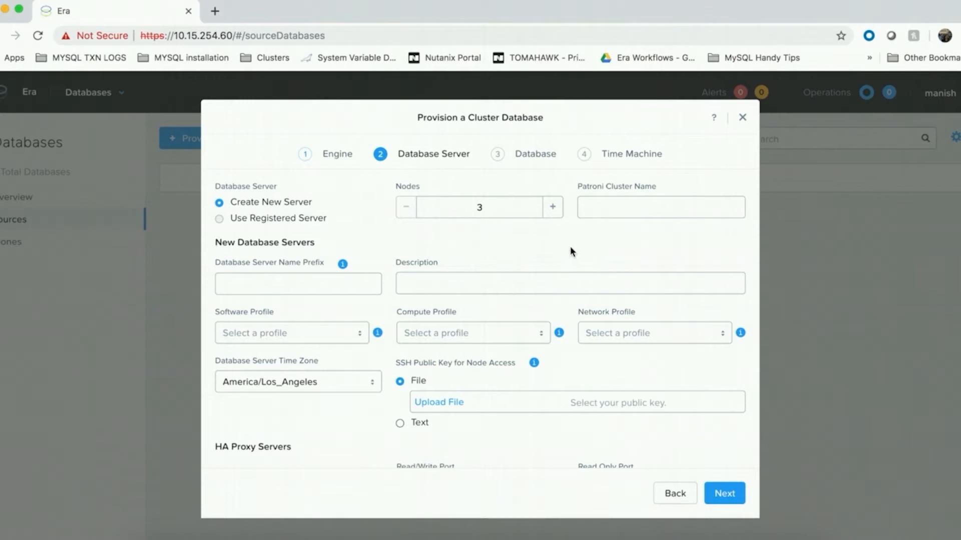
{"action": "left_click", "coordinate": [554, 209]}
{"action": "left_click", "coordinate": [555, 208]}
{"action": "left_click", "coordinate": [405, 213]}
{"action": "left_click", "coordinate": [404, 211]}
{"action": "left_click", "coordinate": [630, 248]}
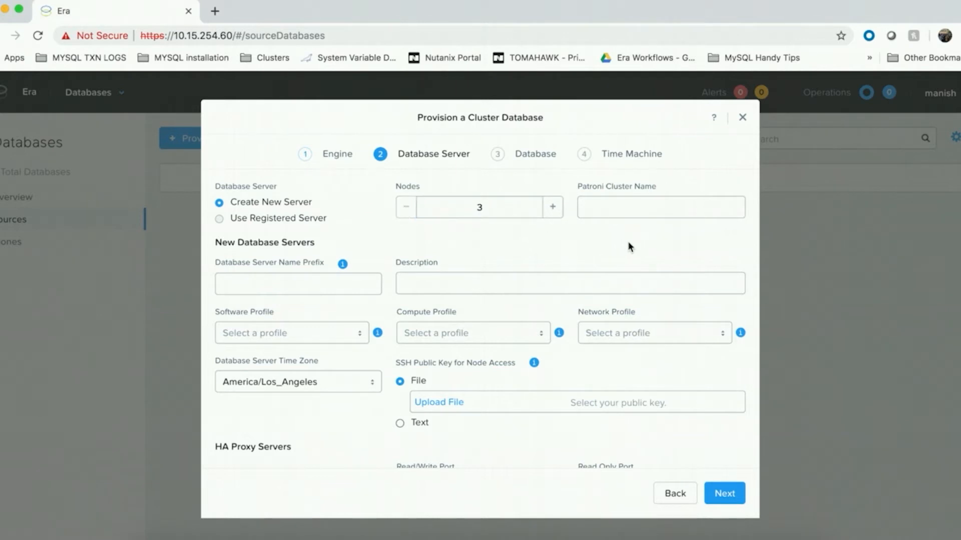
Step: Set the Patroni cluster name to dev_cluster
{"action": "left_click", "coordinate": [640, 212]}
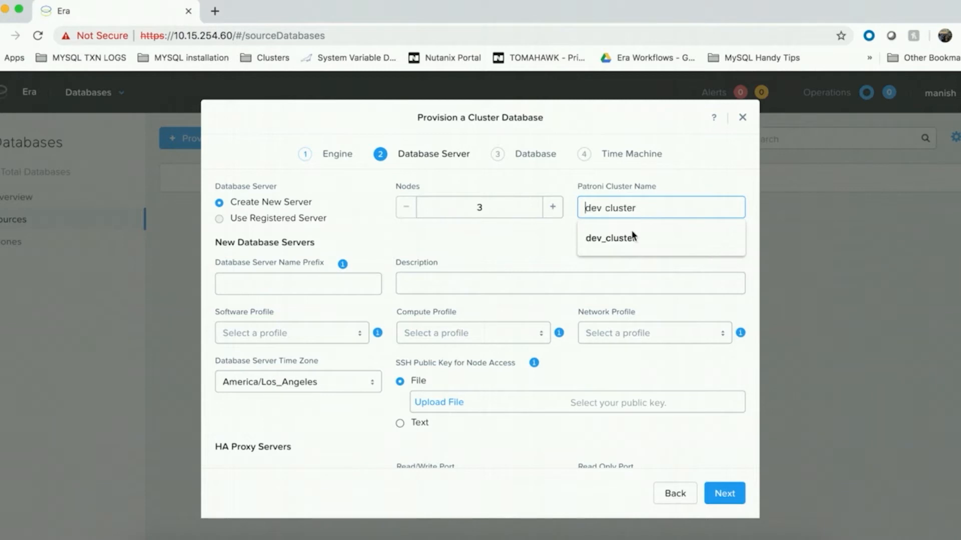
{"action": "left_click", "coordinate": [627, 238]}
{"action": "left_click", "coordinate": [541, 251]}
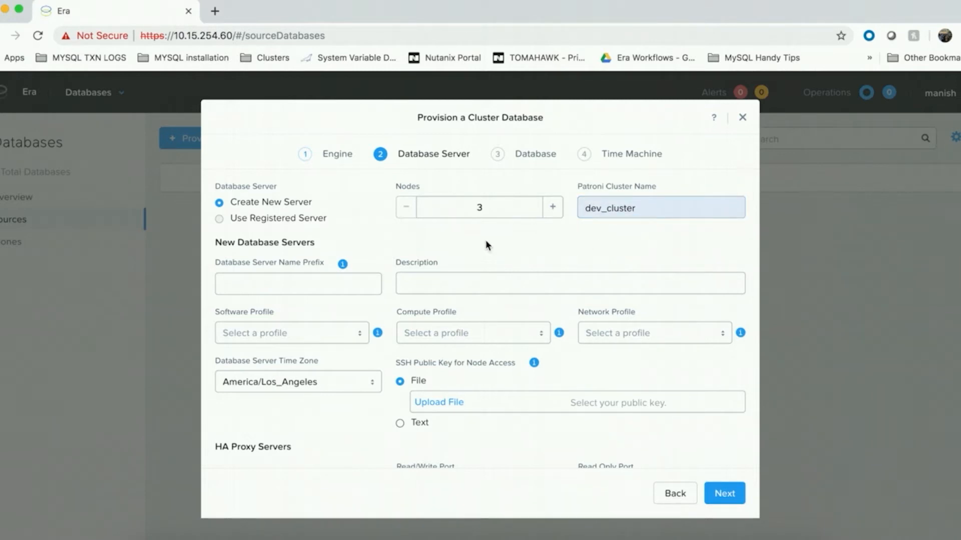
Step: Set the database server name prefix to dev_vms and the description to "My development Vms"
{"action": "left_click", "coordinate": [294, 287]}
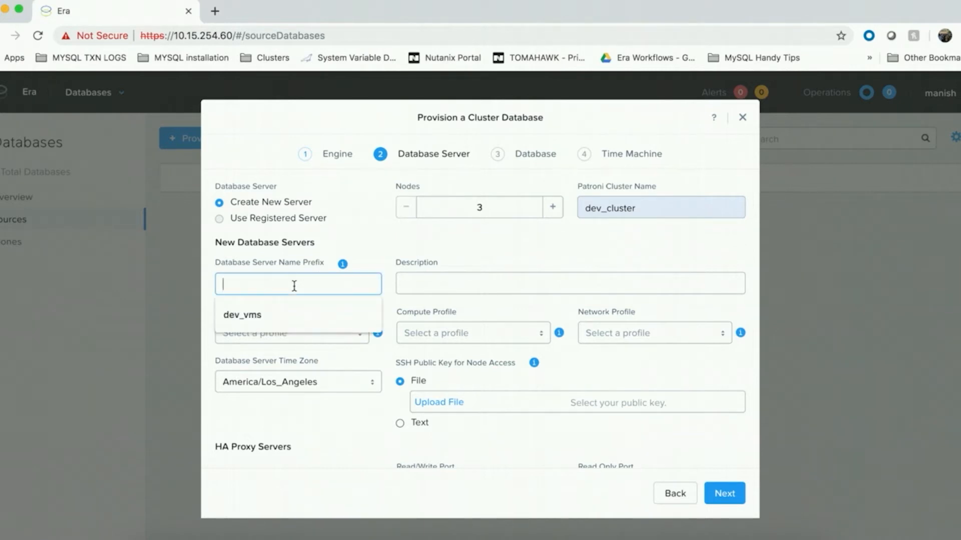
{"action": "left_click", "coordinate": [270, 317]}
{"action": "left_click", "coordinate": [561, 255]}
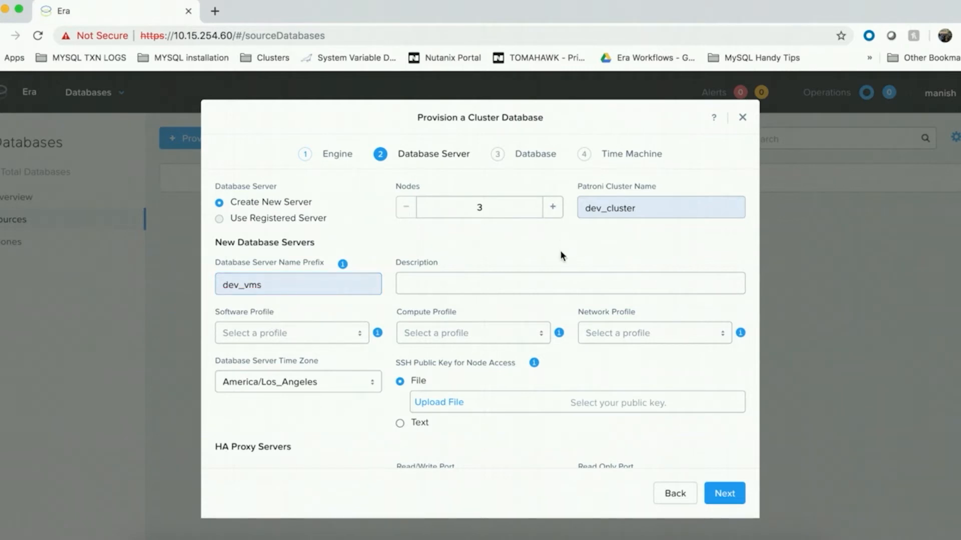
{"action": "left_click", "coordinate": [498, 289]}
{"action": "left_click", "coordinate": [485, 312]}
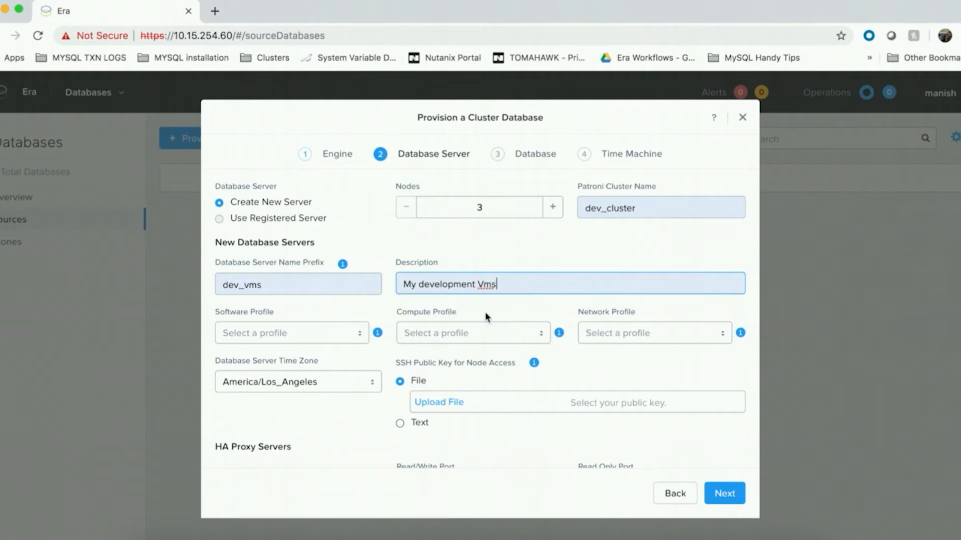
Step: Assign the POSTGRES_10.4_HA_ENABLED_OOB software, MEDIUM_COMPUTE compute and POSTGRES_STATIC_NETWORK network profiles to the new servers
{"action": "left_click", "coordinate": [340, 338]}
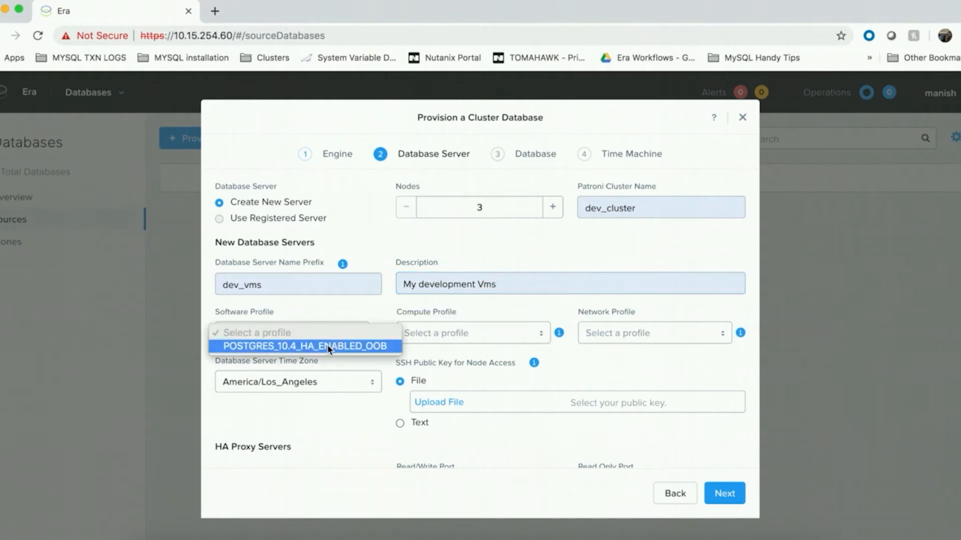
{"action": "left_click", "coordinate": [330, 347]}
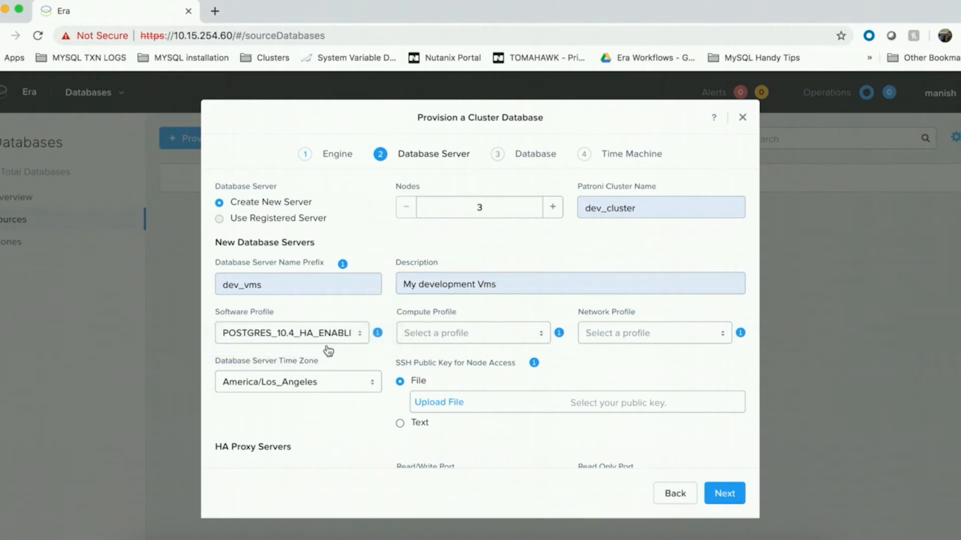
{"action": "left_click", "coordinate": [506, 335]}
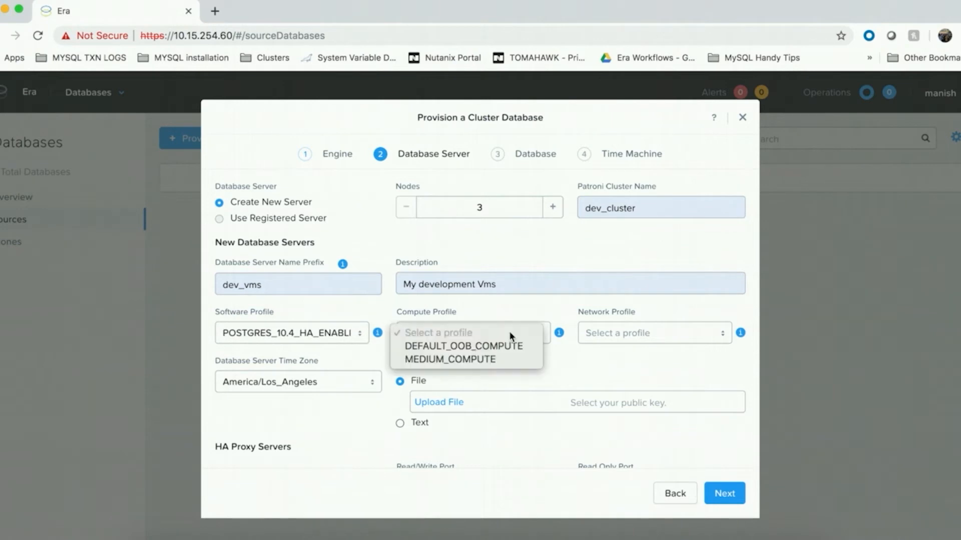
{"action": "left_click", "coordinate": [490, 358]}
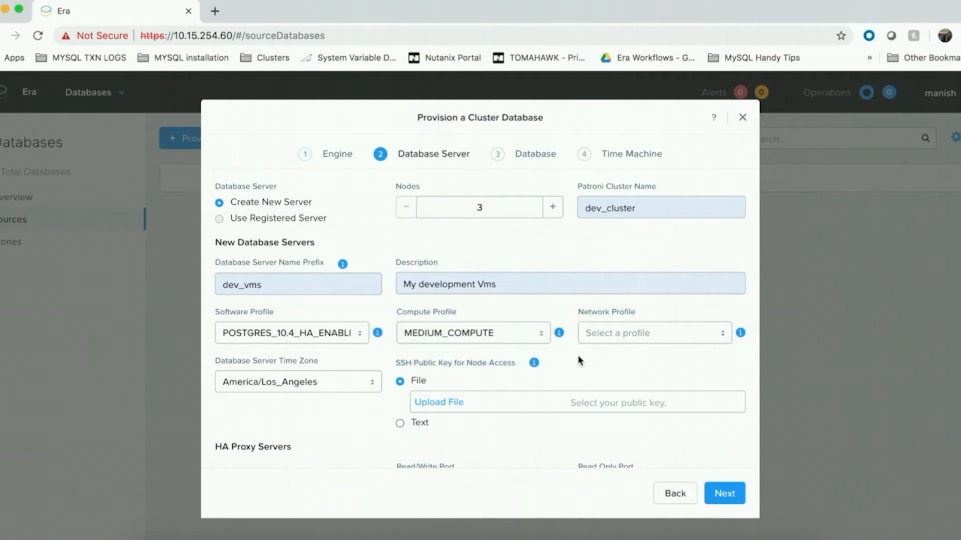
{"action": "left_click", "coordinate": [667, 335]}
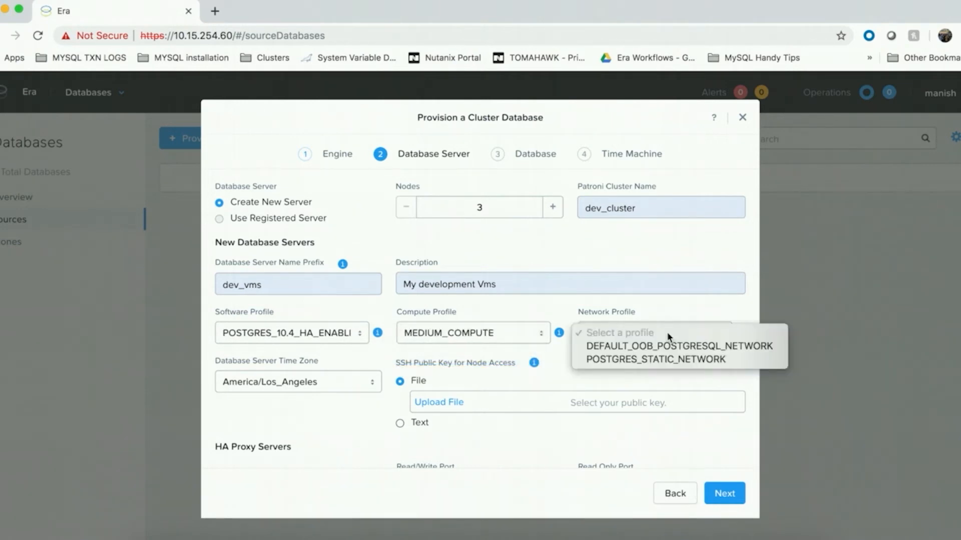
{"action": "left_click", "coordinate": [659, 358]}
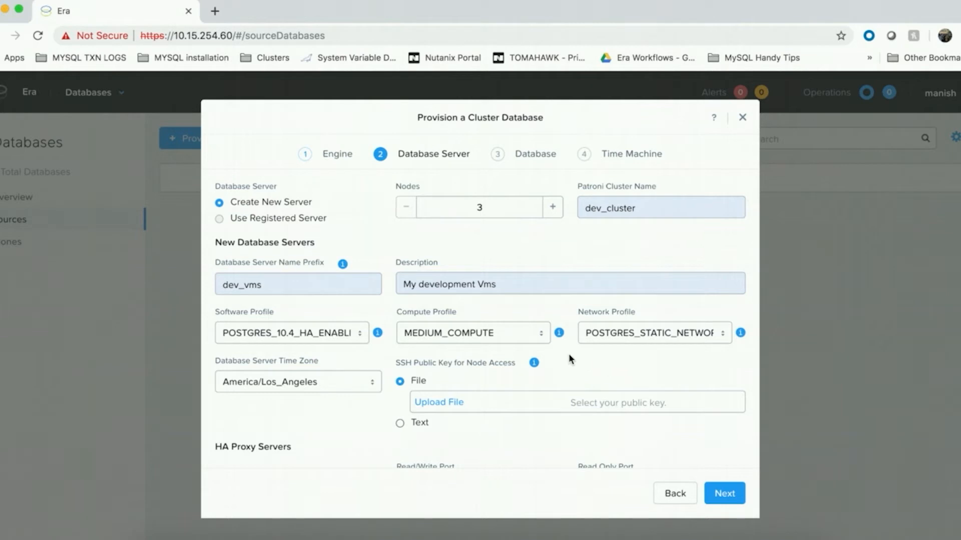
Step: Upload id_rsa.pub from the Desktop as the SSH public key for node access and proceed to the database settings
{"action": "scroll", "coordinate": [567, 353], "scroll_direction": "down", "scroll_amount": 2}
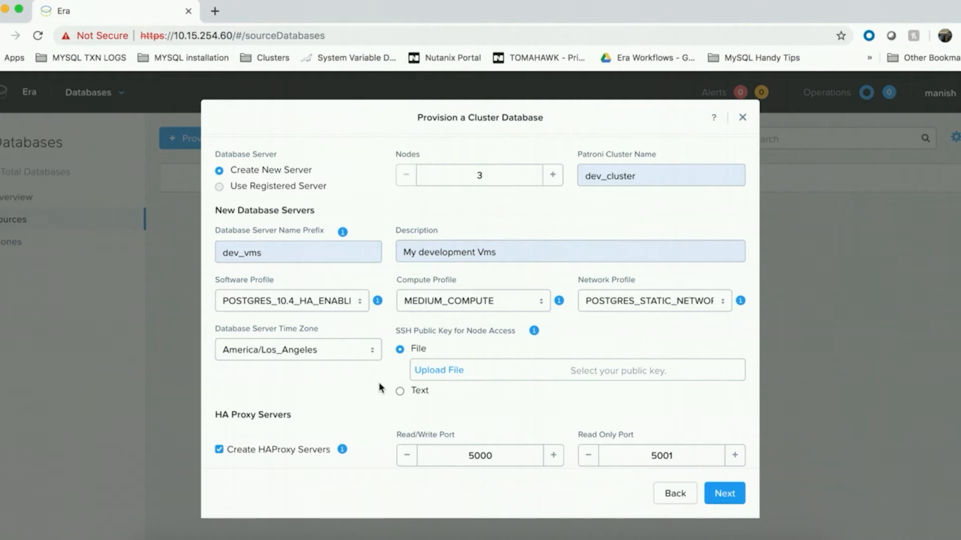
{"action": "left_click", "coordinate": [446, 373]}
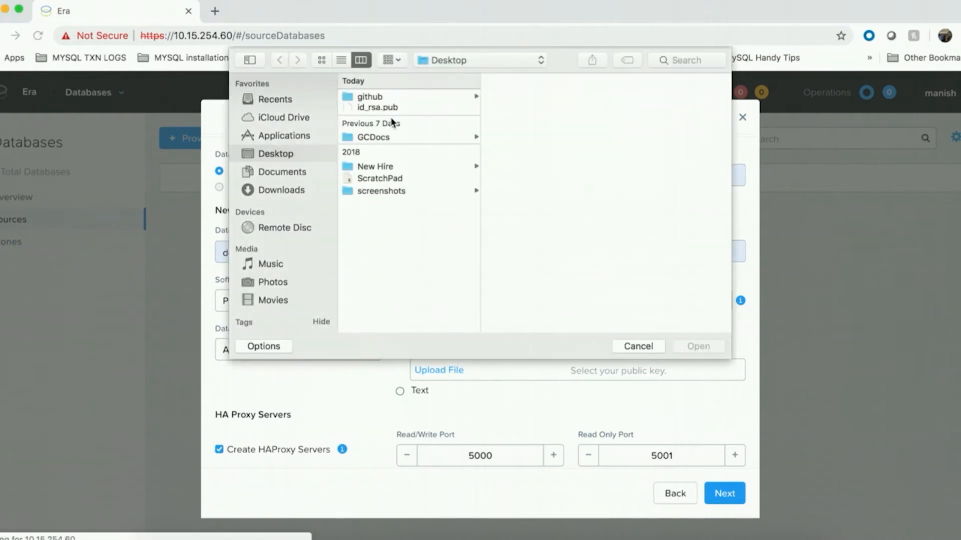
{"action": "left_click", "coordinate": [393, 107]}
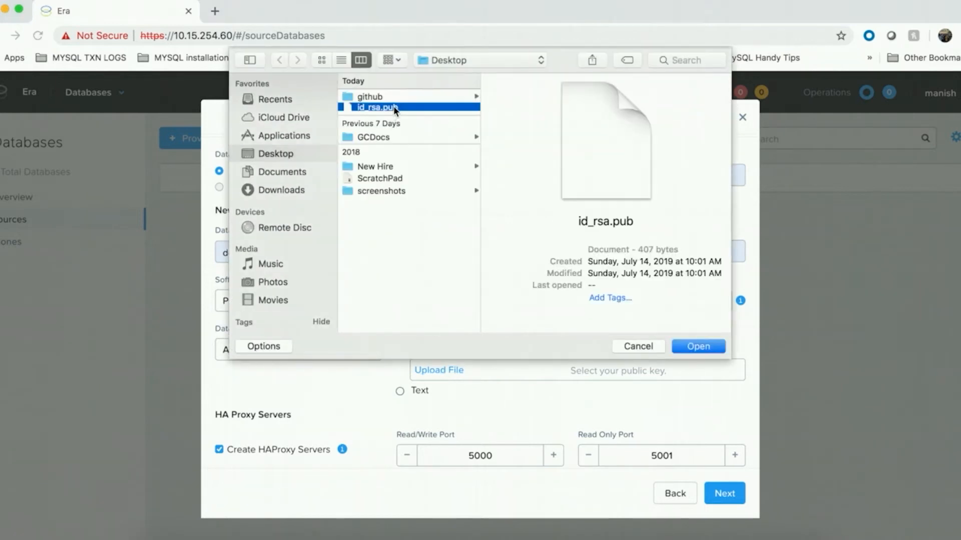
{"action": "left_click", "coordinate": [696, 346]}
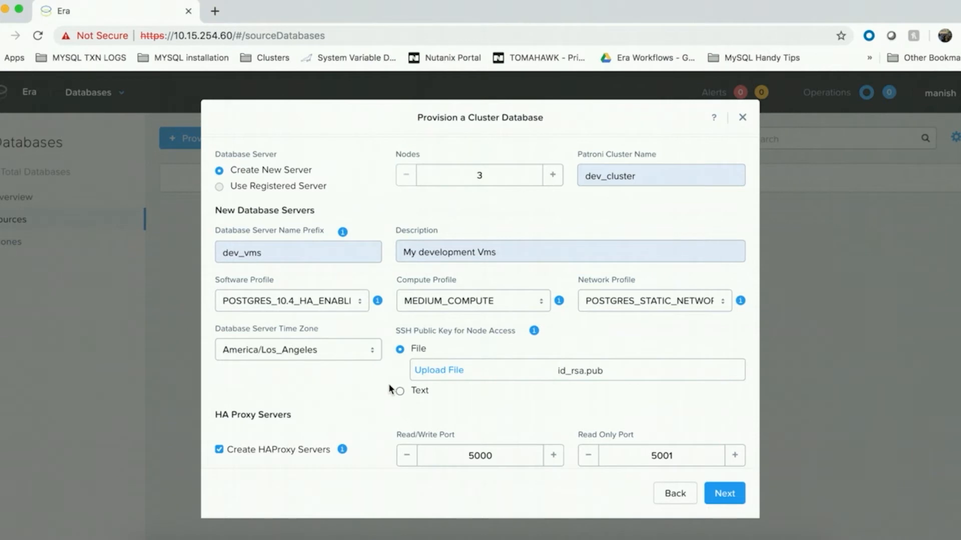
{"action": "scroll", "coordinate": [391, 388], "scroll_direction": "down", "scroll_amount": 1}
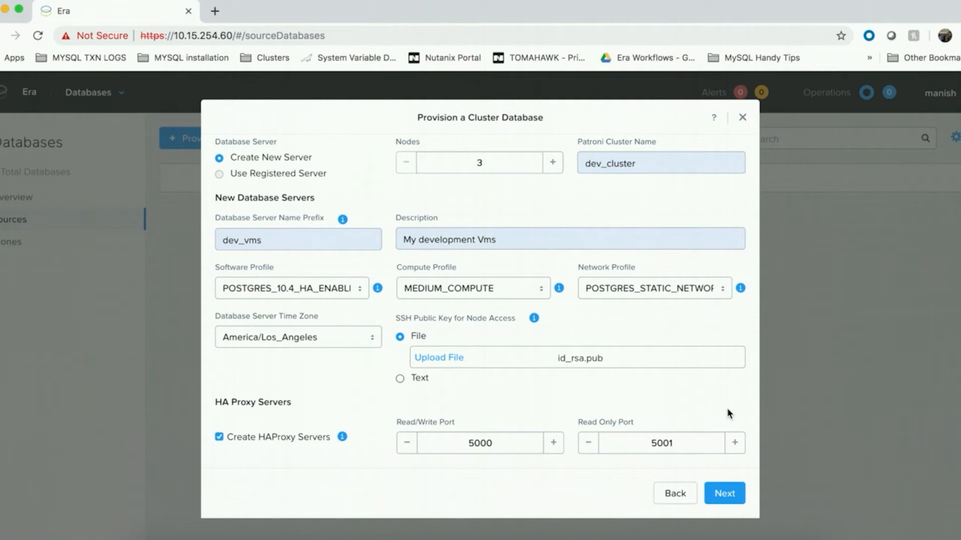
{"action": "left_click", "coordinate": [731, 495]}
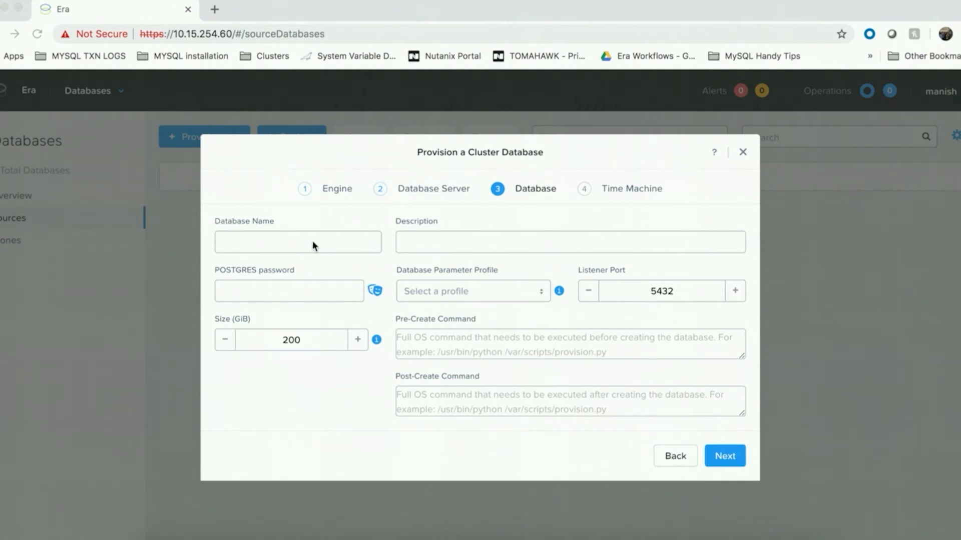
Step: Name the database DEVDB and describe it as "Dev Database"
{"action": "left_click", "coordinate": [312, 242]}
{"action": "type", "text": "DE"}
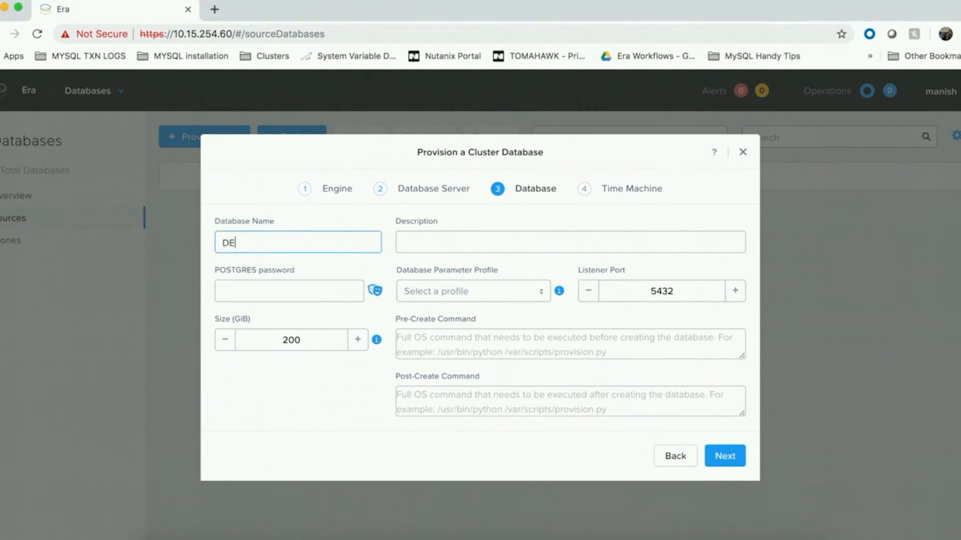
{"action": "type", "text": "VDB"}
{"action": "left_click", "coordinate": [429, 244]}
{"action": "type", "text": "Dev "}
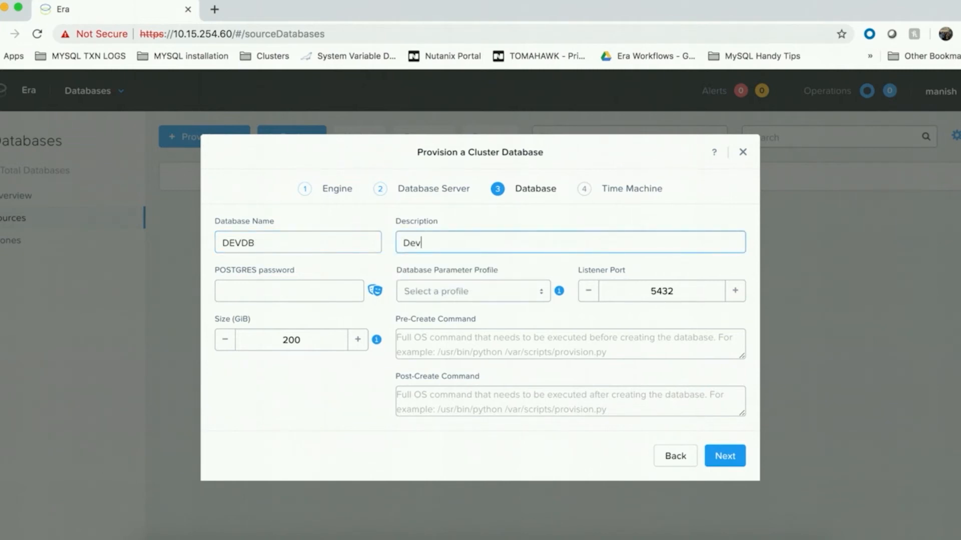
{"action": "type", "text": "Database"}
Step: Enter the POSTGRES password for the new database
{"action": "left_click", "coordinate": [318, 294]}
{"action": "type", "text": "******"}
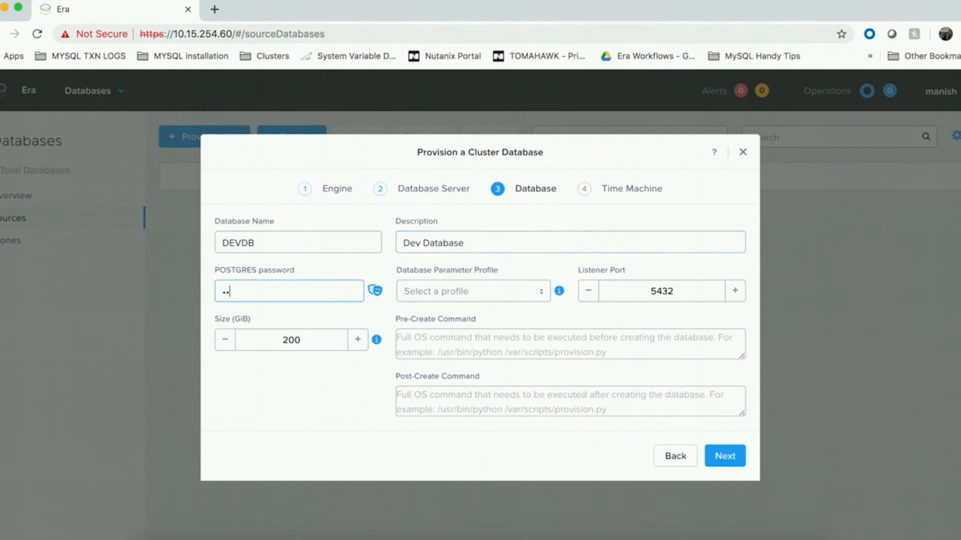
{"action": "type", "text": "*****"}
Step: Assign the DEFAULT_POSTGRES_PARAMS parameter profile and set the database size to 1000 GiB
{"action": "left_click", "coordinate": [465, 291]}
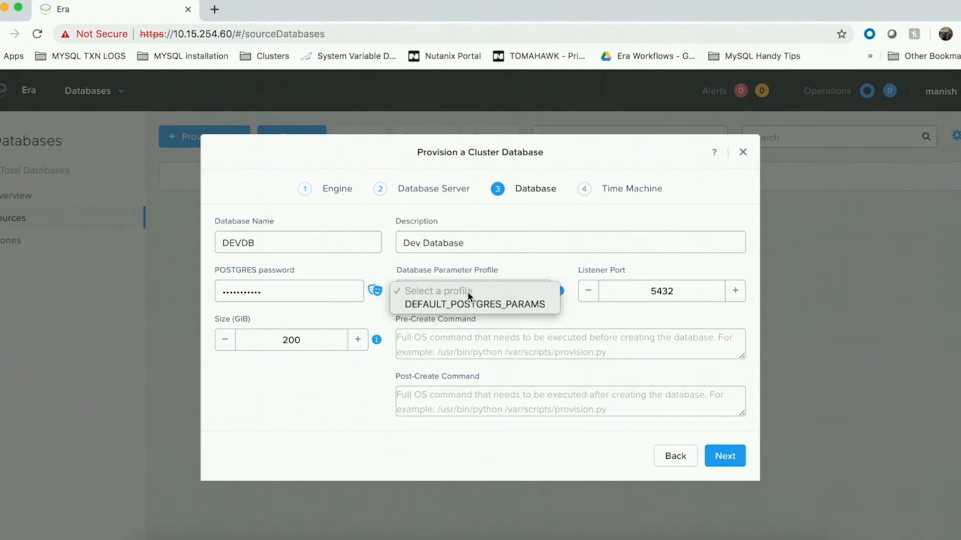
{"action": "left_click", "coordinate": [480, 305]}
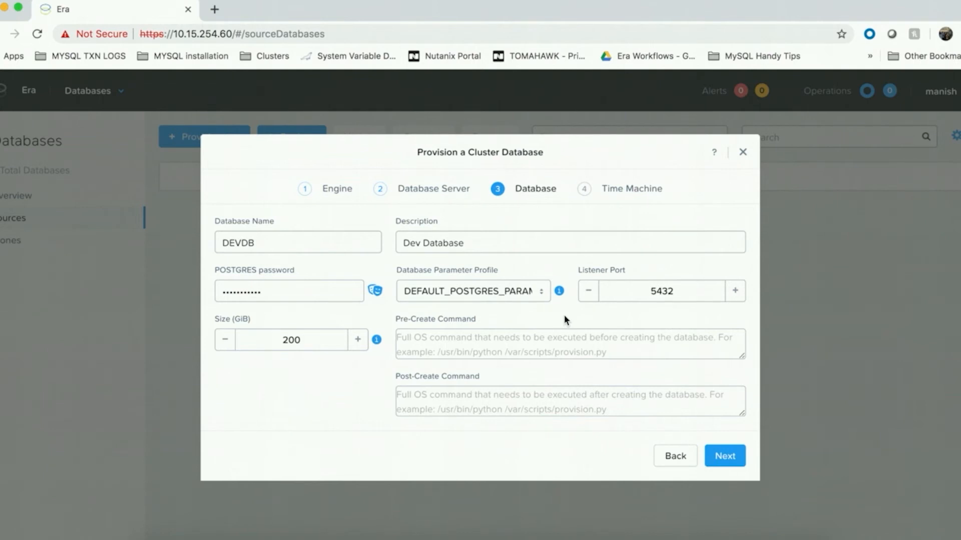
{"action": "double_click", "coordinate": [296, 335]}
{"action": "type", "text": "1000"}
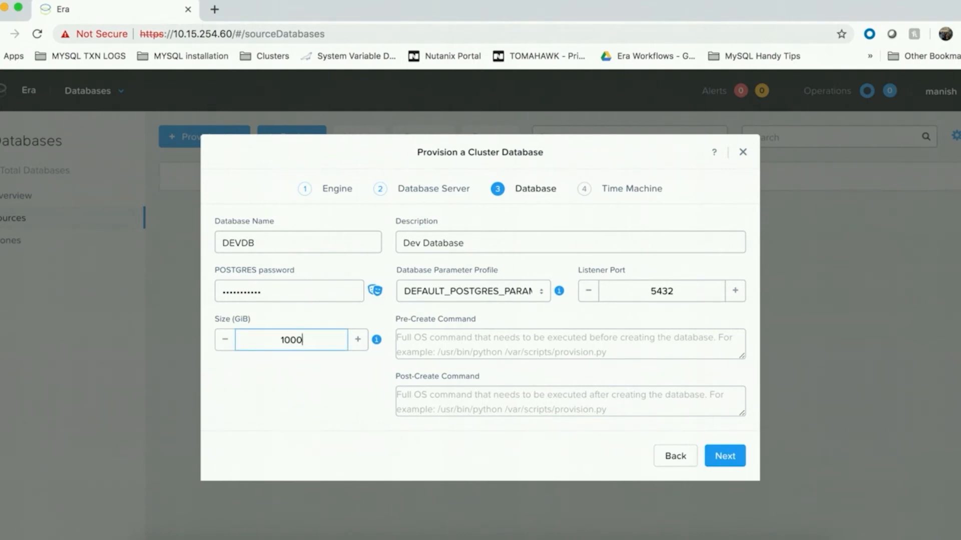
Step: Proceed to the Time Machine settings and assign the BRASS SLA to DEVDB_TM
{"action": "left_click", "coordinate": [380, 388]}
{"action": "left_click", "coordinate": [725, 456]}
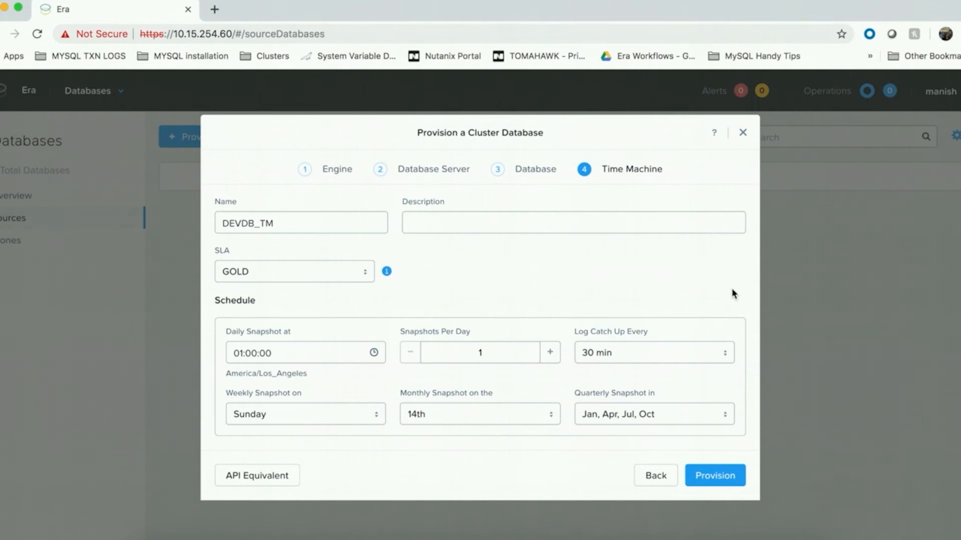
{"action": "left_click", "coordinate": [363, 273]}
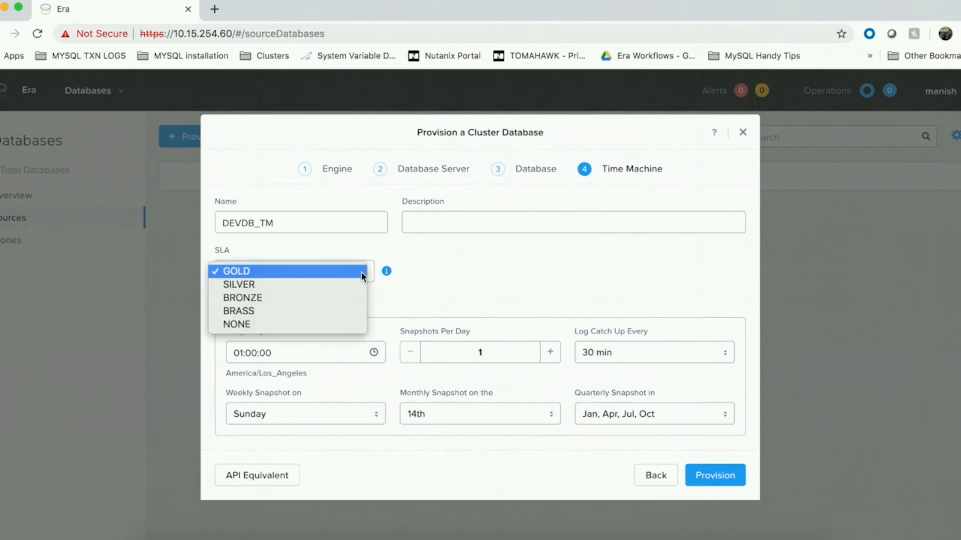
{"action": "left_click", "coordinate": [346, 313]}
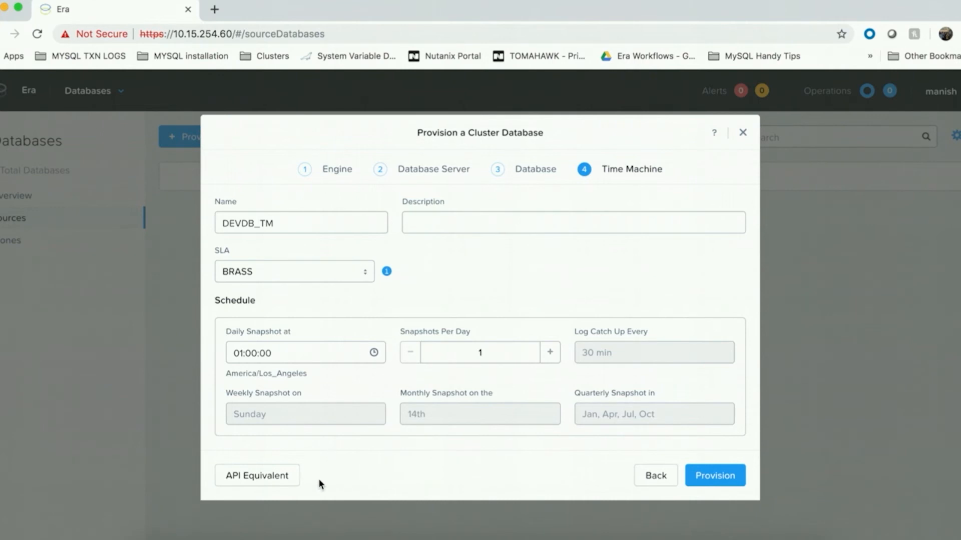
Step: Review the API equivalent of the provisioning request, examining its JSON data, curl script and available code formats
{"action": "left_click", "coordinate": [264, 480]}
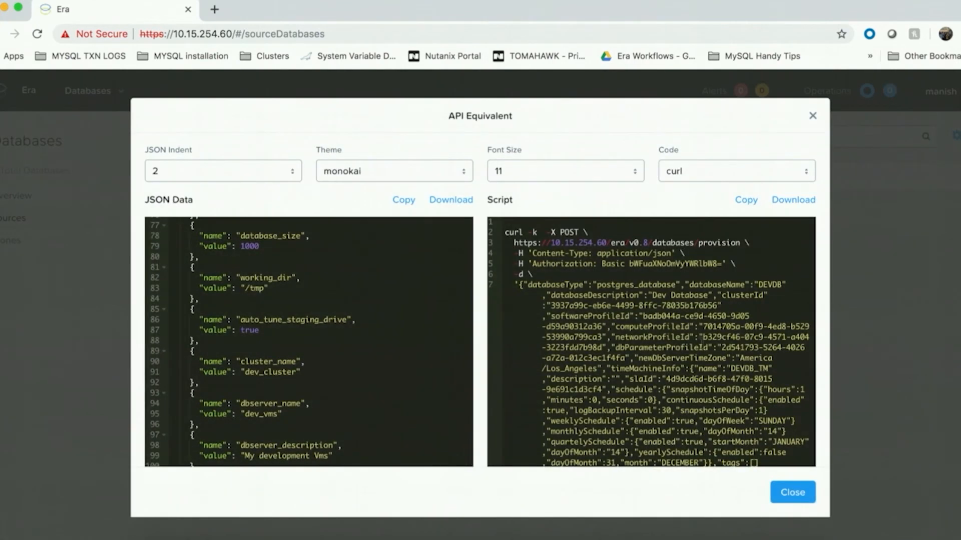
{"action": "scroll", "coordinate": [651, 342], "scroll_direction": "down", "scroll_amount": 3}
{"action": "scroll", "coordinate": [722, 228], "scroll_direction": "down", "scroll_amount": 4}
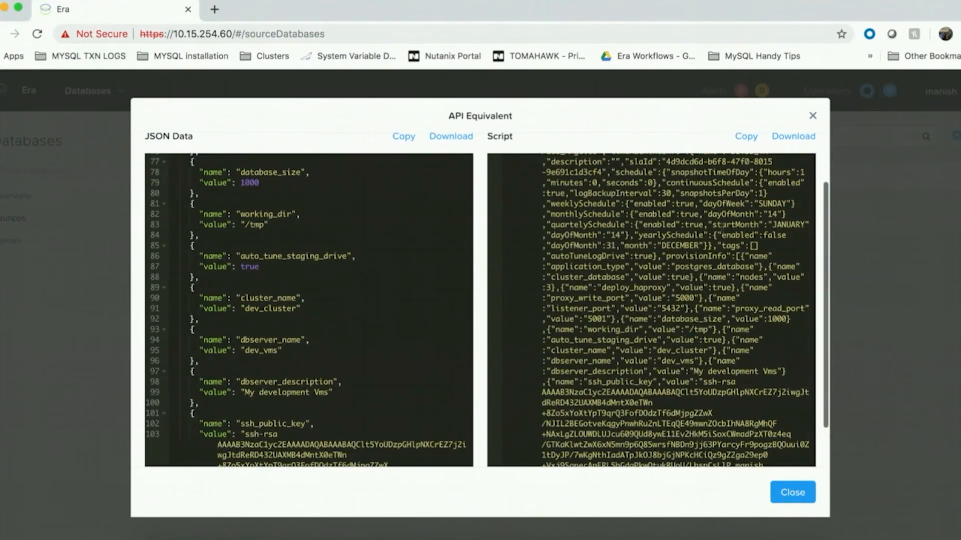
{"action": "scroll", "coordinate": [722, 228], "scroll_direction": "up", "scroll_amount": 10}
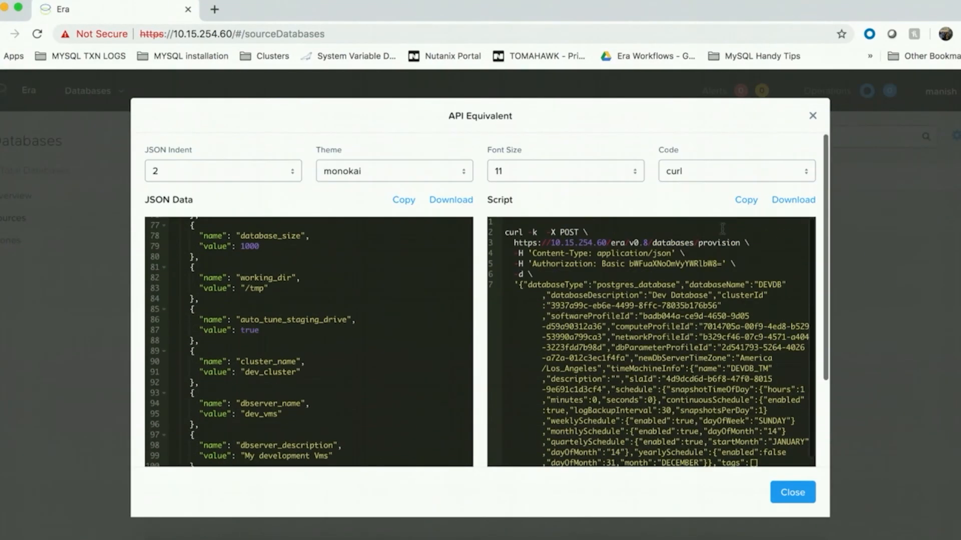
{"action": "left_click", "coordinate": [735, 170]}
{"action": "left_click", "coordinate": [703, 198]}
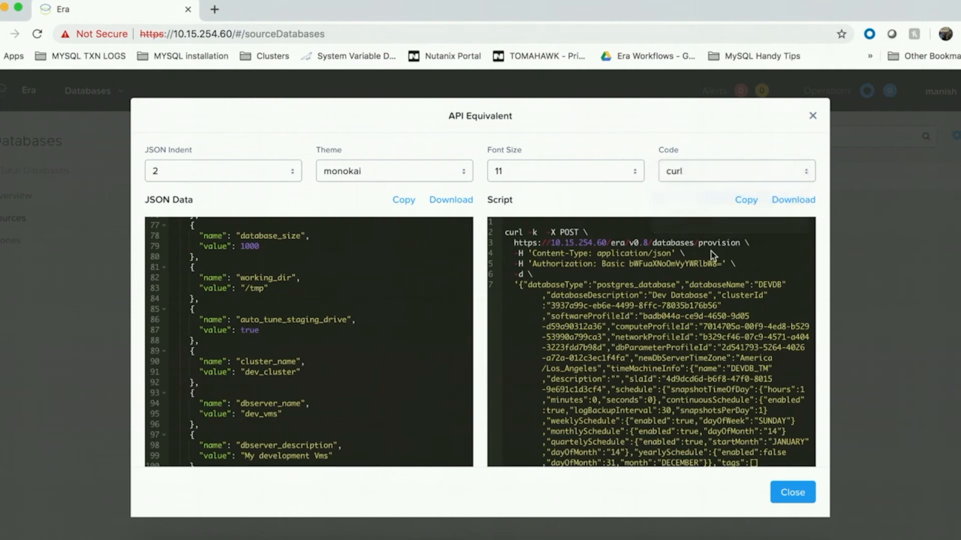
{"action": "left_click", "coordinate": [793, 493]}
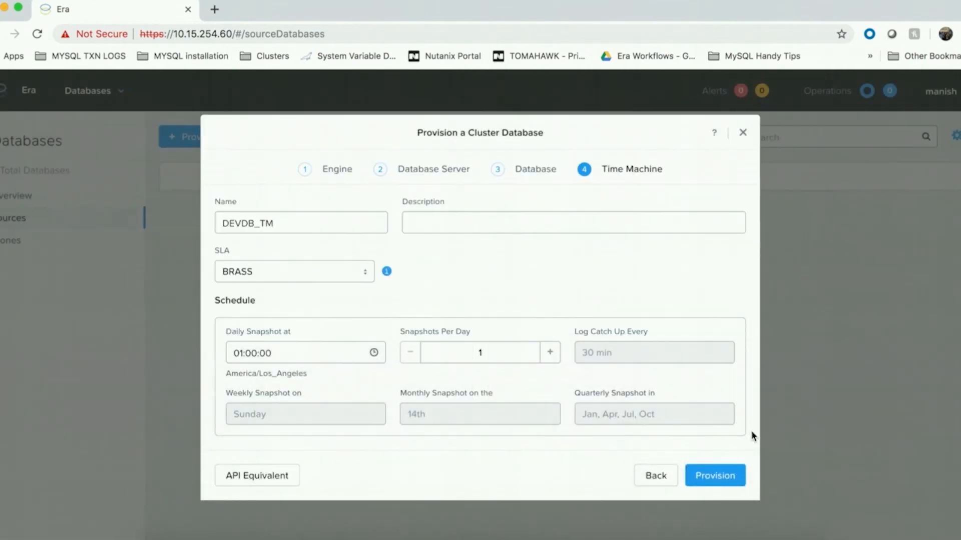
Step: Provision the DEVDB cluster database and review the individual stages of its provisioning operation
{"action": "left_click", "coordinate": [722, 477]}
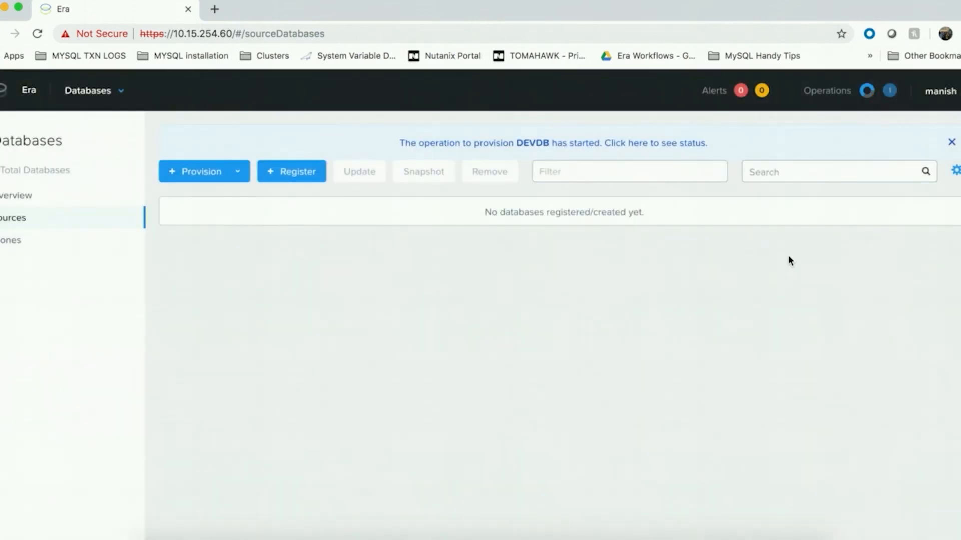
{"action": "left_click", "coordinate": [682, 145]}
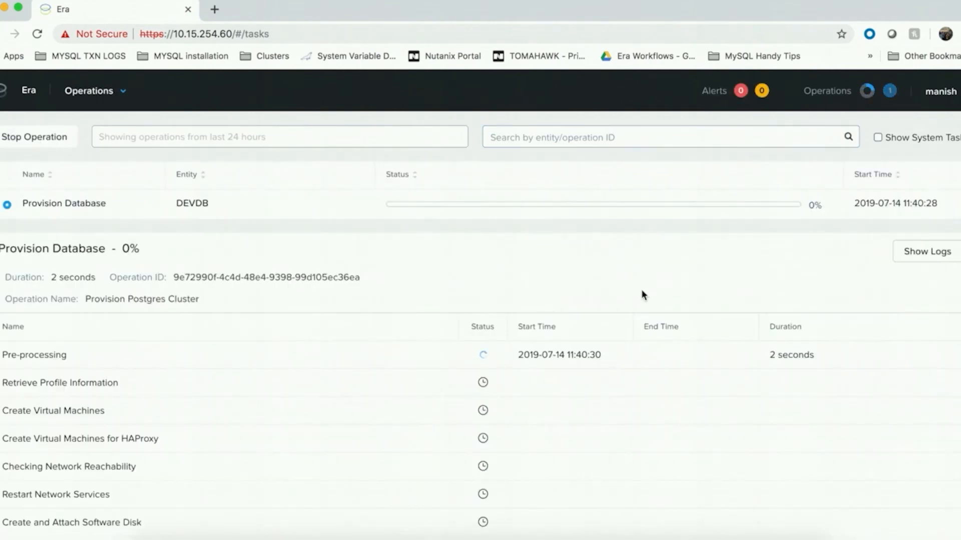
{"action": "scroll", "coordinate": [642, 294], "scroll_direction": "down", "scroll_amount": 3}
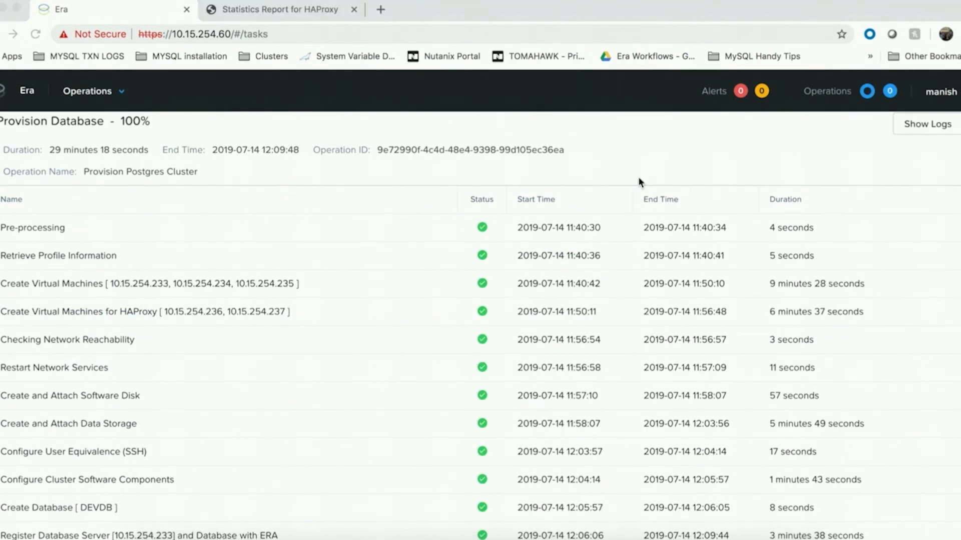
{"action": "scroll", "coordinate": [639, 182], "scroll_direction": "up", "scroll_amount": 4}
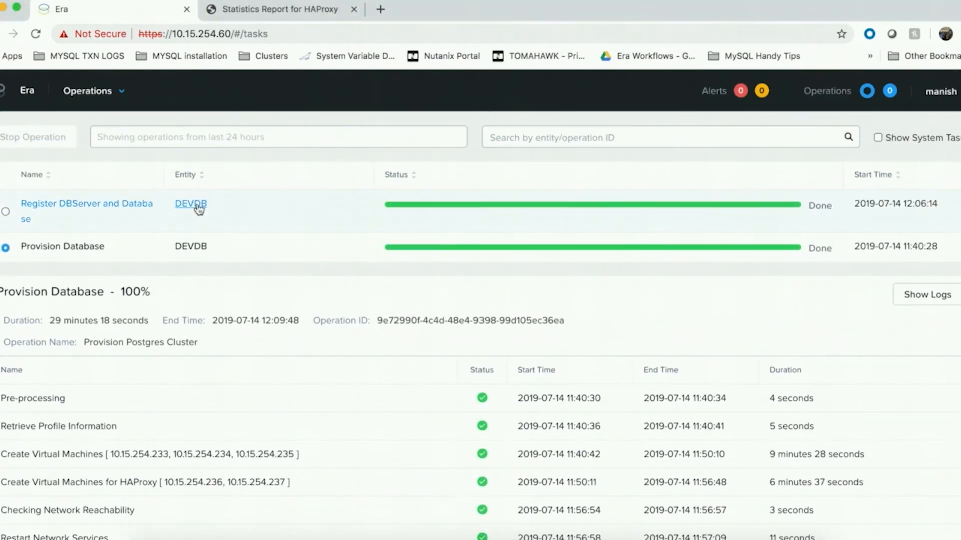
Step: Open the DEVDB details and examine its database servers, Time Machine, profiles and the HA Proxy servers' ports and virtual IP address
{"action": "left_click", "coordinate": [195, 204]}
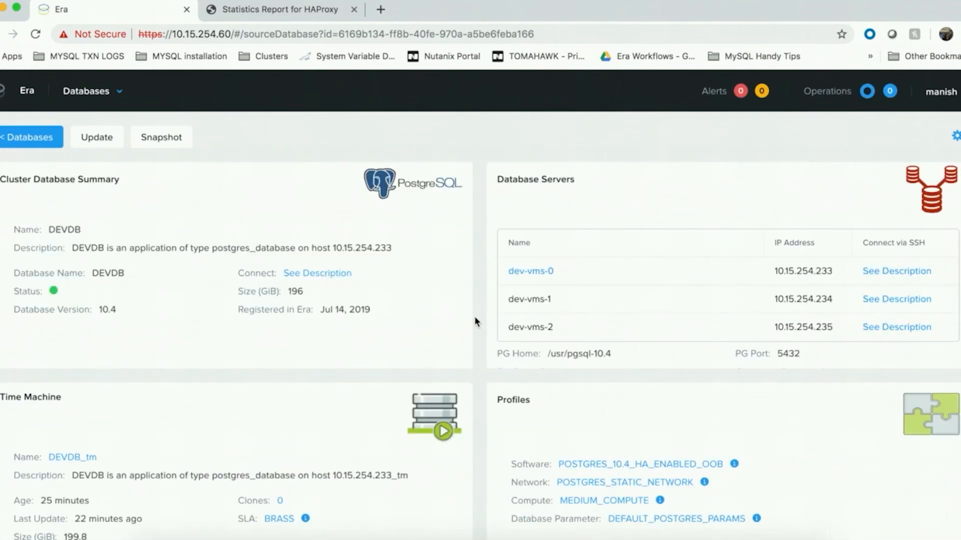
{"action": "scroll", "coordinate": [475, 322], "scroll_direction": "down", "scroll_amount": 1}
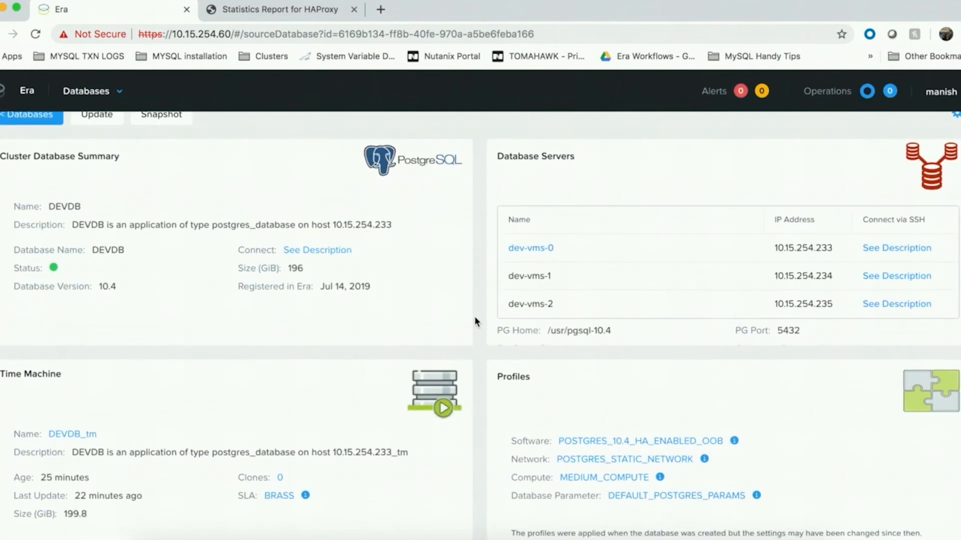
{"action": "scroll", "coordinate": [475, 318], "scroll_direction": "down", "scroll_amount": 1}
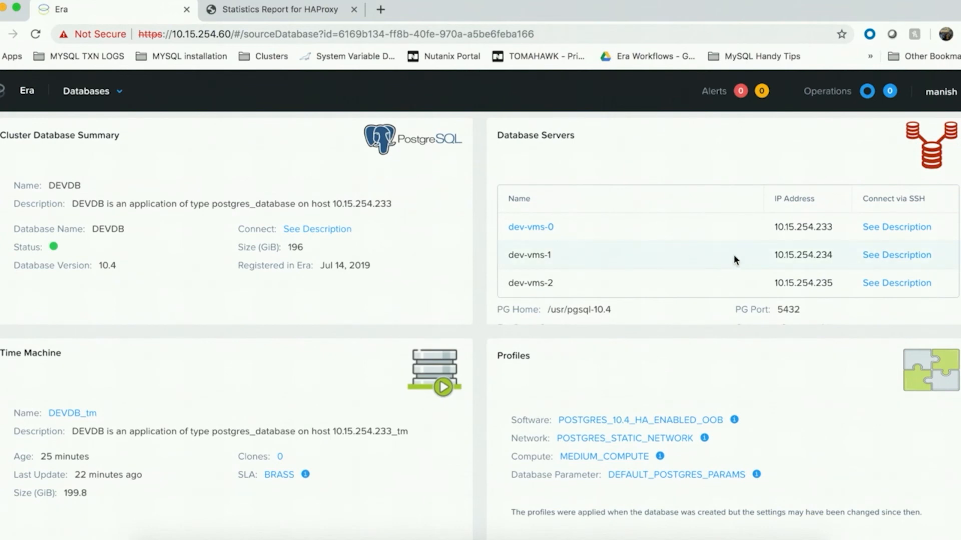
{"action": "scroll", "coordinate": [734, 254], "scroll_direction": "down", "scroll_amount": 1}
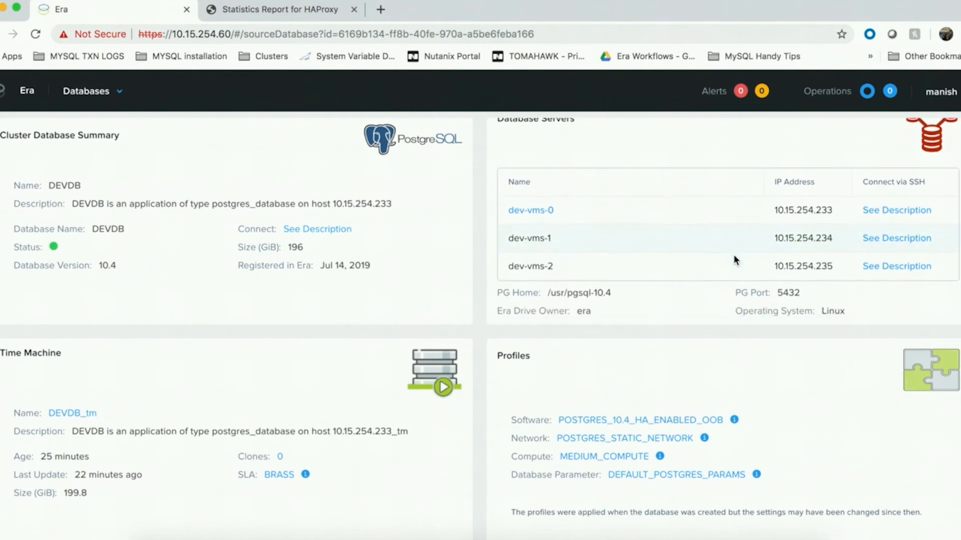
{"action": "scroll", "coordinate": [737, 344], "scroll_direction": "down", "scroll_amount": 2}
{"action": "scroll", "coordinate": [737, 349], "scroll_direction": "down", "scroll_amount": 3}
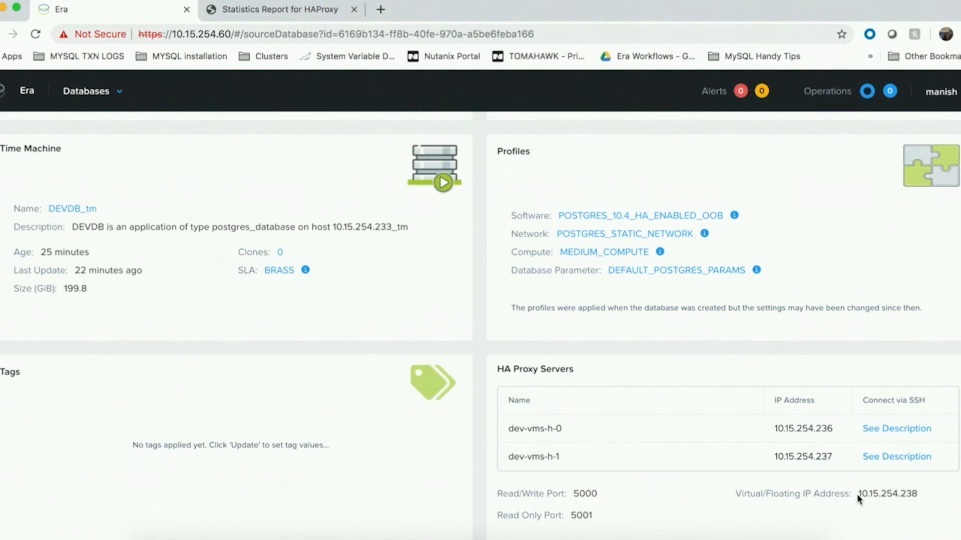
{"action": "left_click_drag", "start_coordinate": [859, 494], "coordinate": [920, 496]}
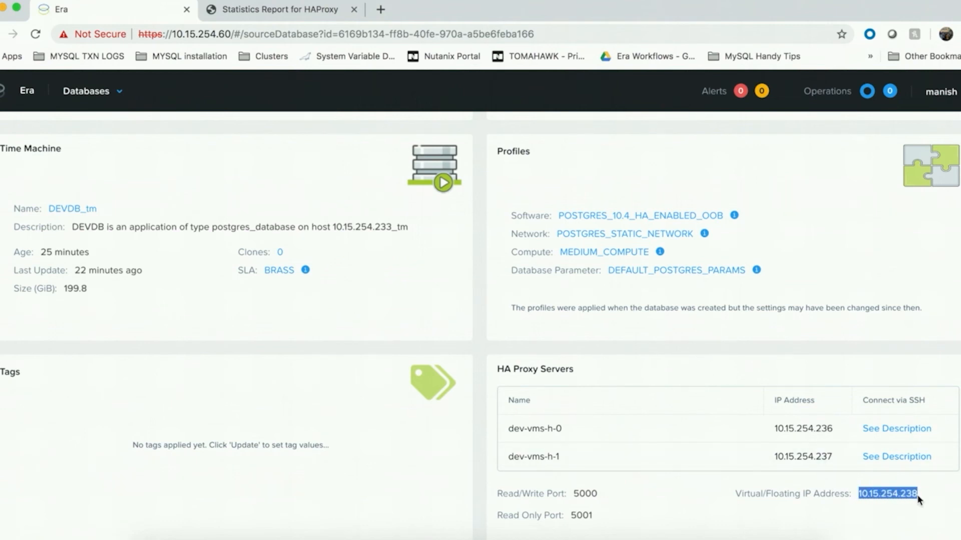
{"action": "left_click", "coordinate": [933, 497]}
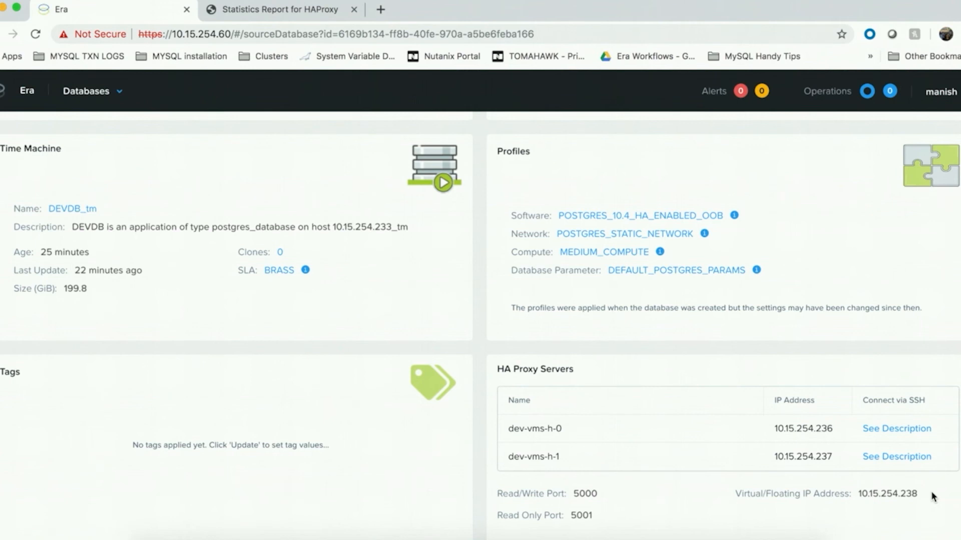
Step: View the connection parameters for DEVDB, including database server roles and HAProxy ports
{"action": "scroll", "coordinate": [932, 497], "scroll_direction": "up", "scroll_amount": 5}
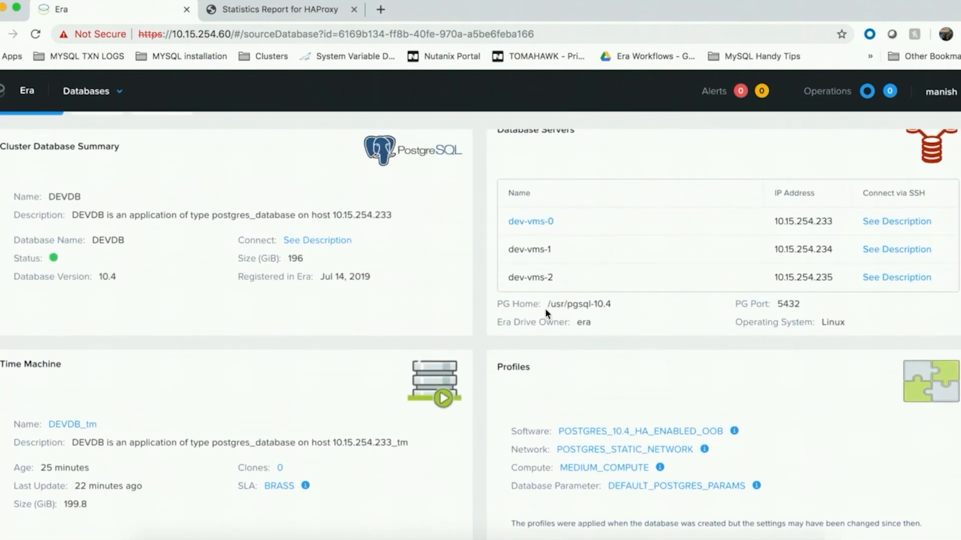
{"action": "left_click", "coordinate": [325, 241]}
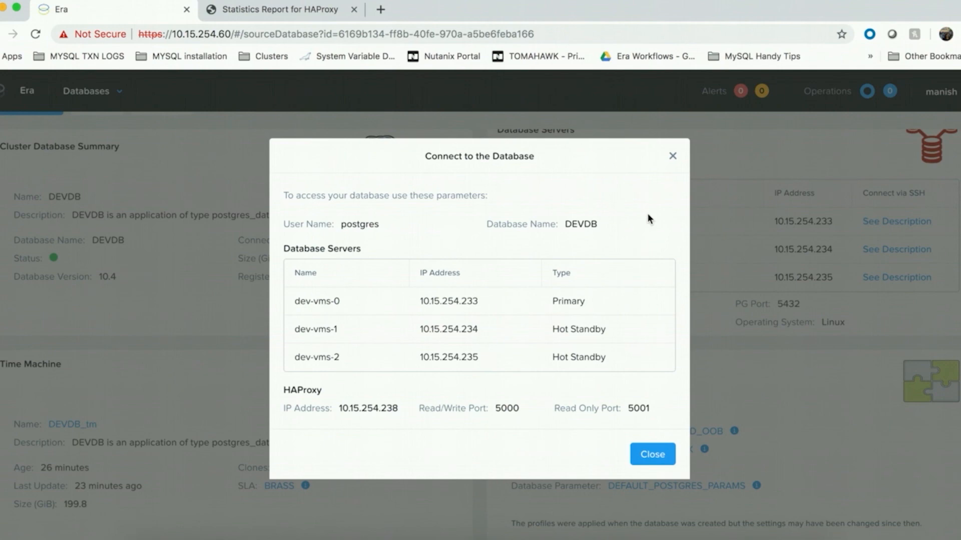
{"action": "left_click", "coordinate": [673, 159]}
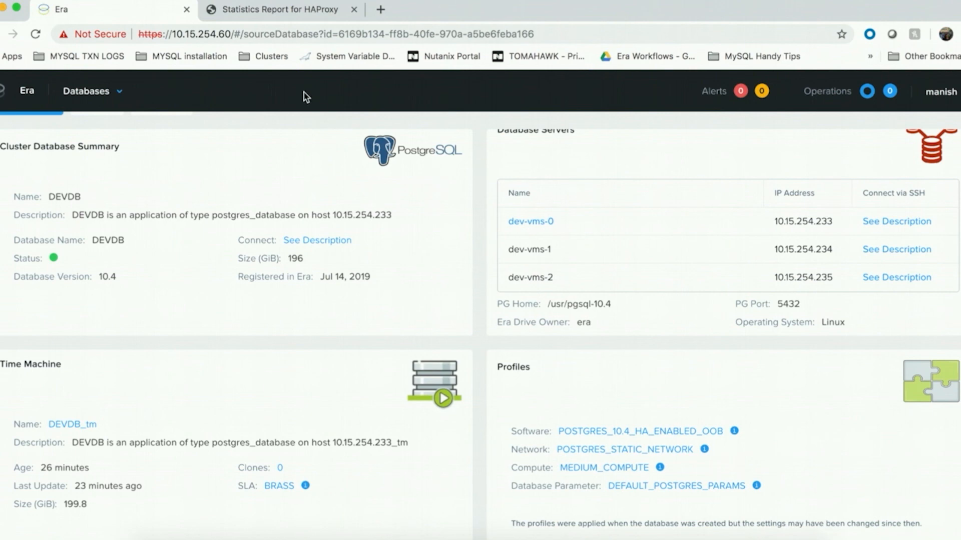
Step: Check the node states in the HAProxy statistics report and return to Era to review the DEVDB servers and profiles
{"action": "left_click", "coordinate": [282, 10]}
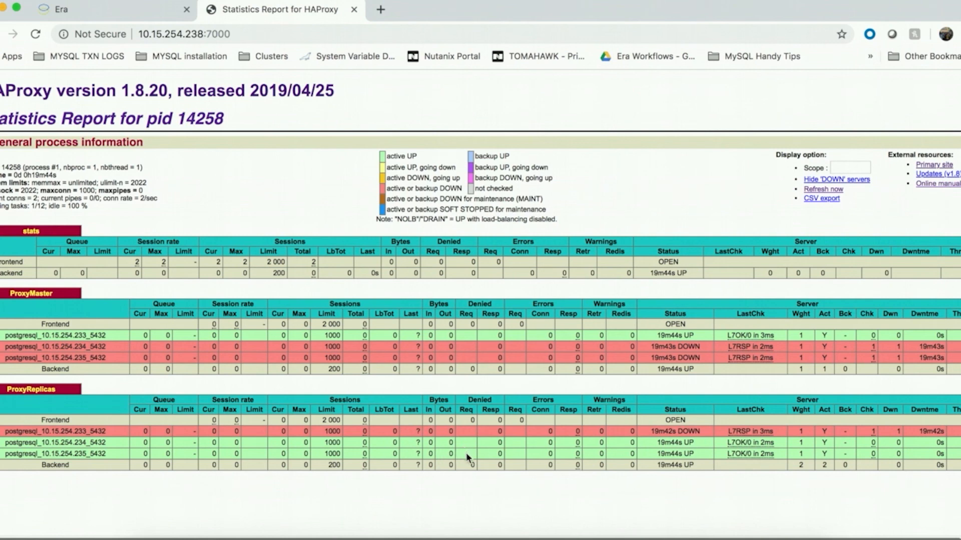
{"action": "left_click", "coordinate": [120, 6]}
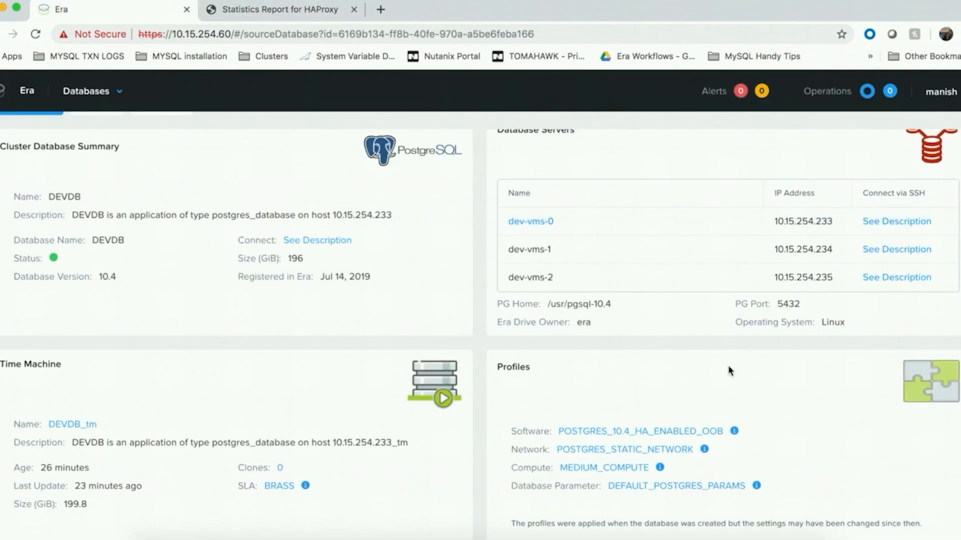
{"action": "scroll", "coordinate": [729, 371], "scroll_direction": "down", "scroll_amount": 1}
{"action": "scroll", "coordinate": [729, 370], "scroll_direction": "down", "scroll_amount": 5}
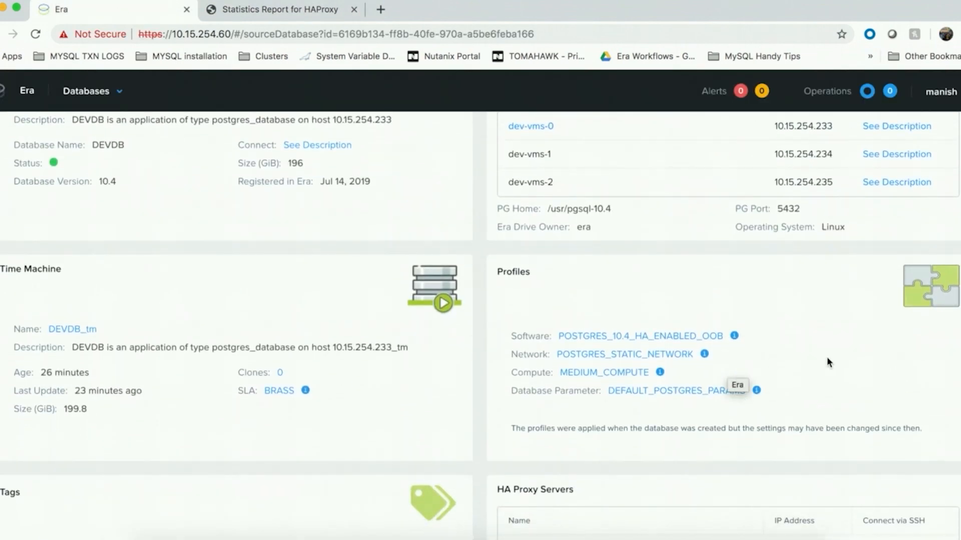
{"action": "scroll", "coordinate": [827, 360], "scroll_direction": "down", "scroll_amount": 1}
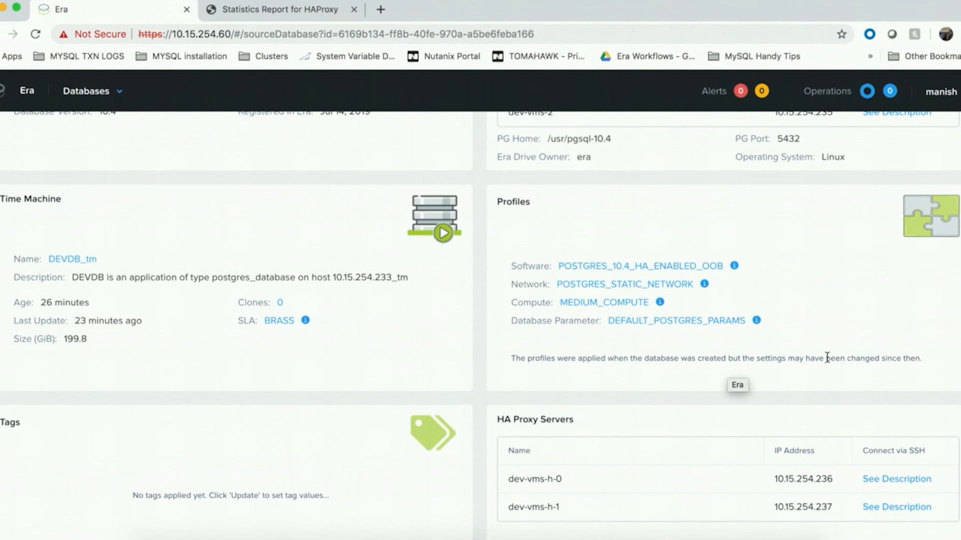
{"action": "scroll", "coordinate": [827, 358], "scroll_direction": "up", "scroll_amount": 8}
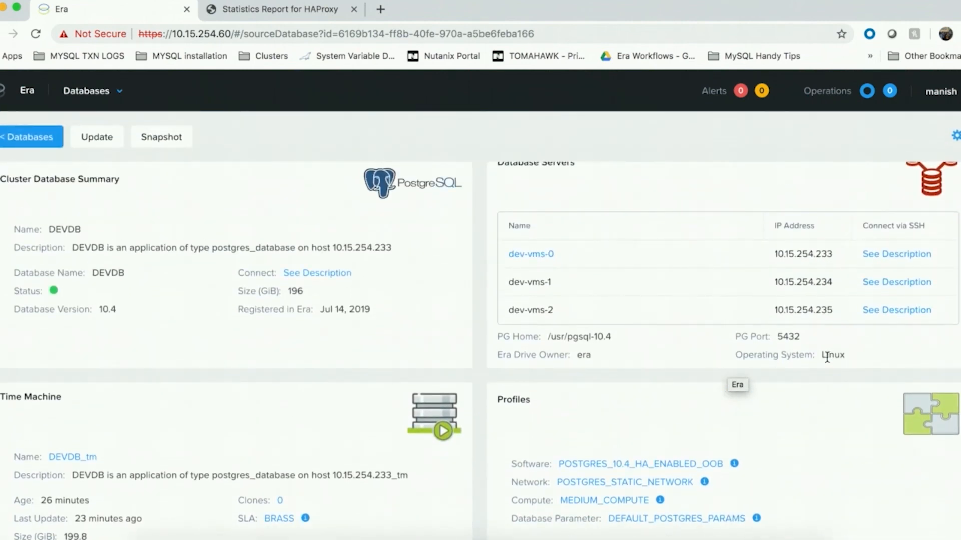
{"action": "scroll", "coordinate": [849, 323], "scroll_direction": "up", "scroll_amount": 1}
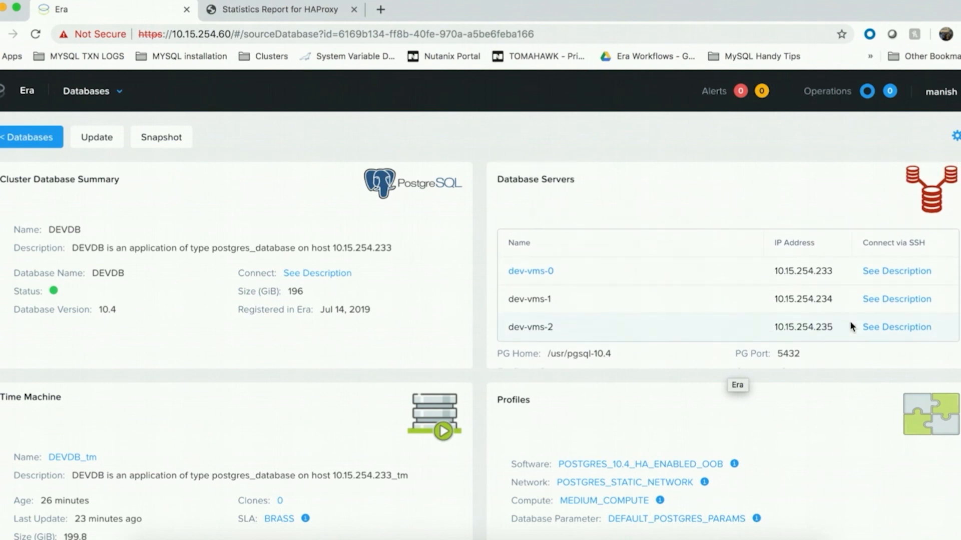